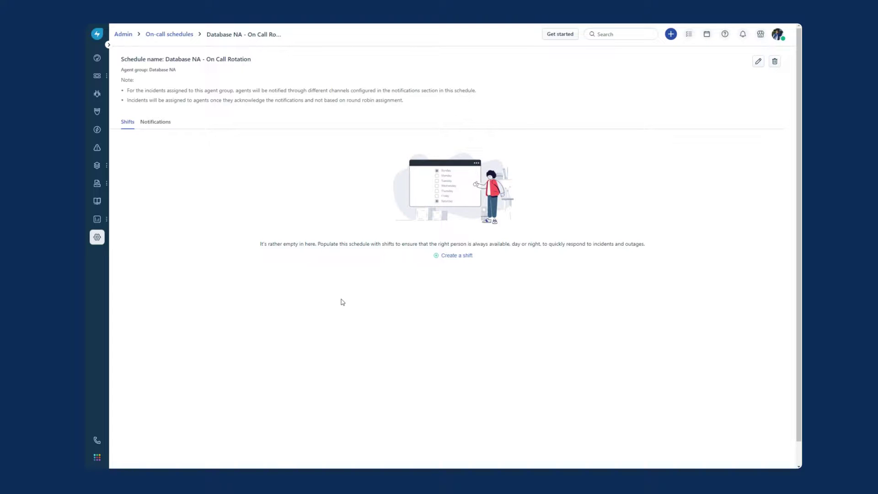
Create a new shift for the schedule and name it "Database NA - On Call Rotation"
{"action": "left_click", "coordinate": [450, 257]}
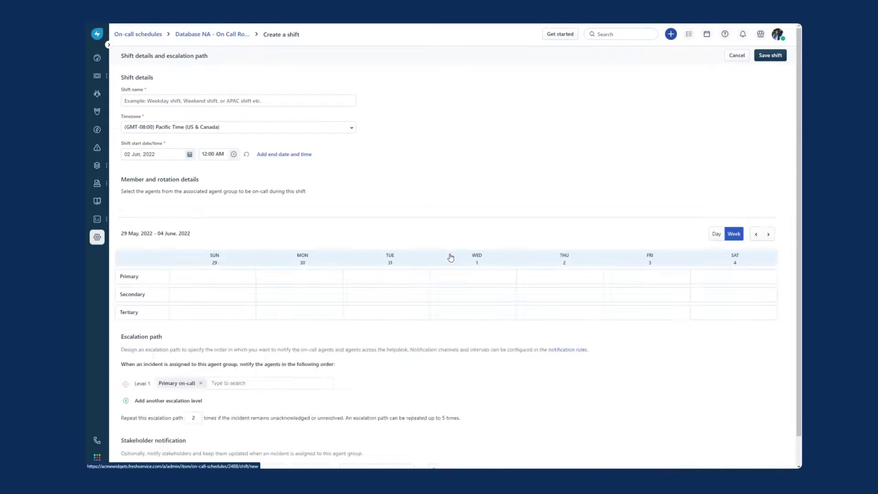
{"action": "left_click", "coordinate": [410, 145]}
{"action": "type", "text": "Database NA - On Call Rotation"}
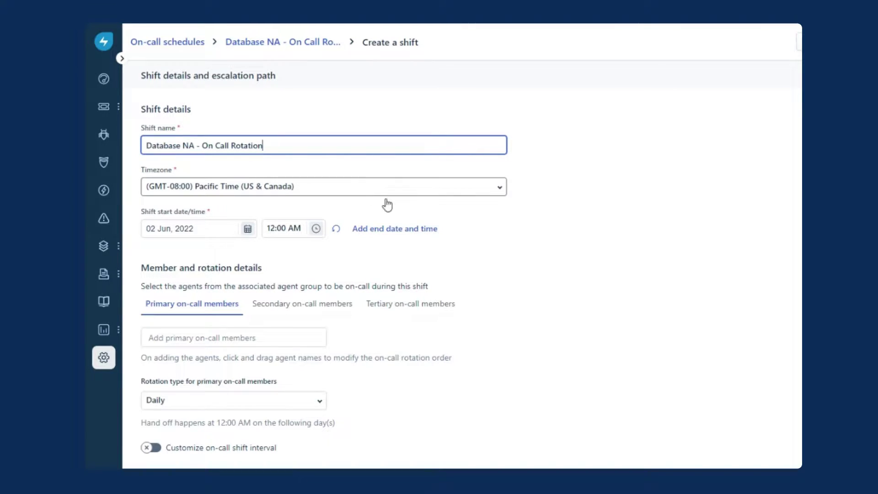
{"action": "left_click", "coordinate": [318, 265]}
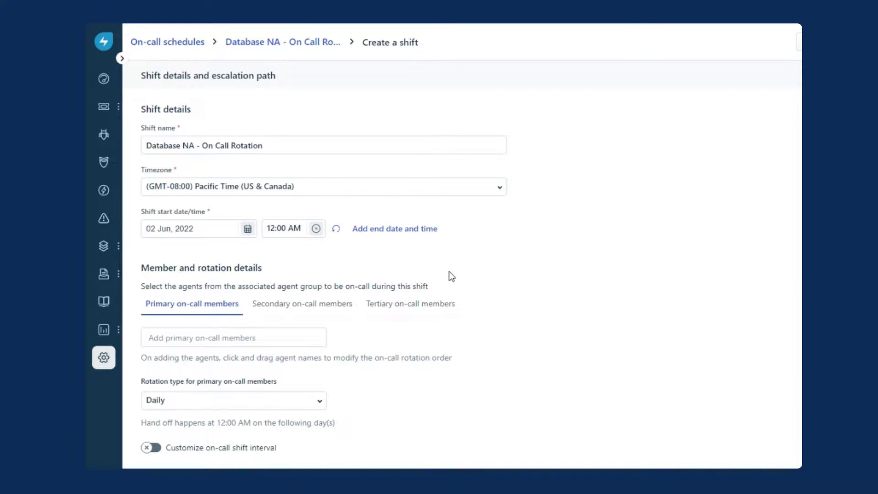
Add the last agent on the list and the signed-in agent marked "Me", in that order, as primary on-call members
{"action": "scroll", "coordinate": [201, 335], "scroll_direction": "down", "scroll_amount": 2}
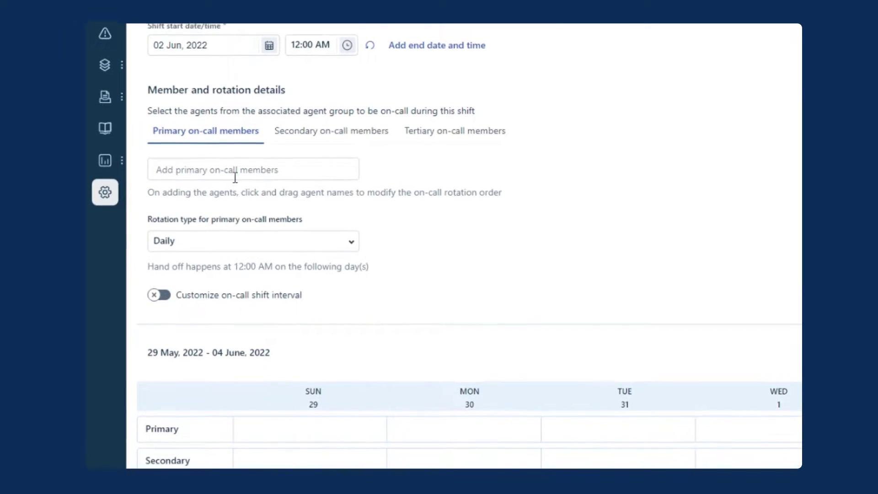
{"action": "left_click", "coordinate": [212, 264]}
{"action": "left_click", "coordinate": [189, 321]}
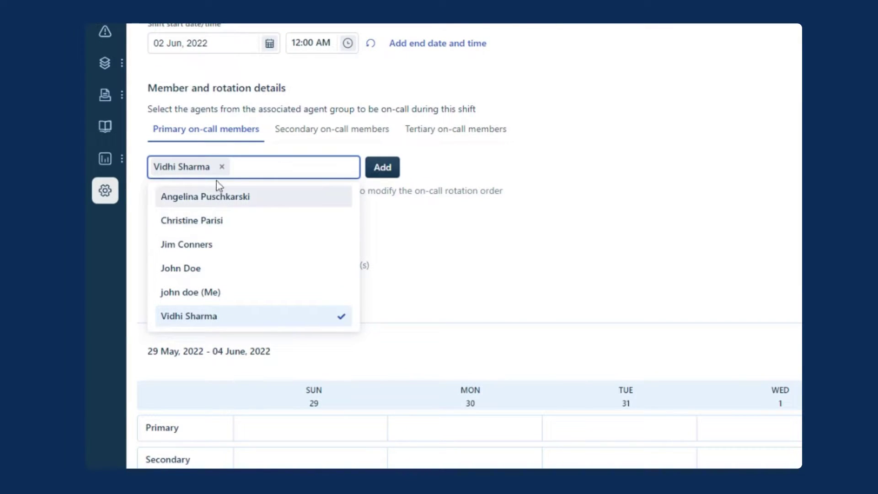
{"action": "left_click", "coordinate": [382, 168]}
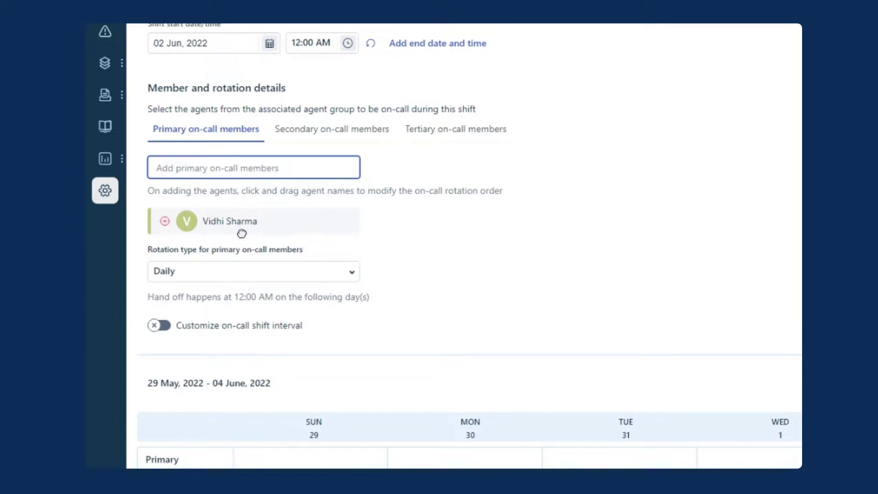
{"action": "left_click", "coordinate": [235, 175]}
{"action": "left_click", "coordinate": [191, 291]}
{"action": "left_click", "coordinate": [383, 167]}
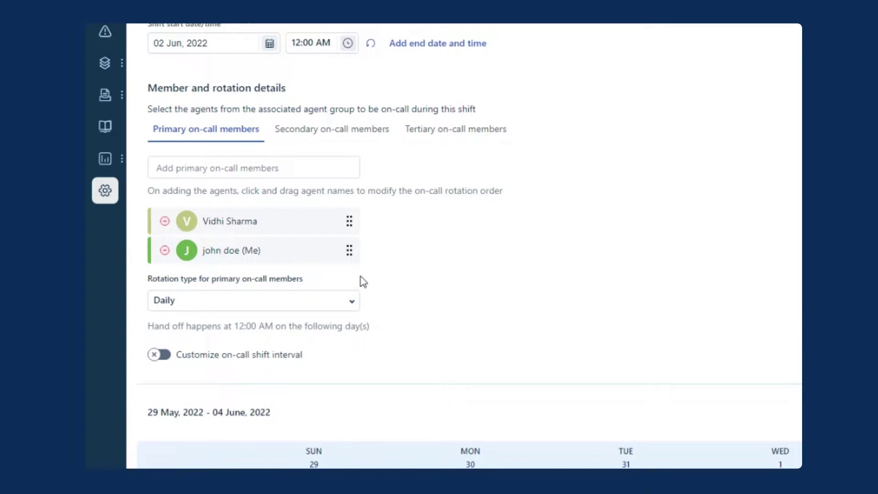
Set the primary on-call members' rotation type to Weekly, starting on Thursday
{"action": "scroll", "coordinate": [329, 270], "scroll_direction": "down", "scroll_amount": 1}
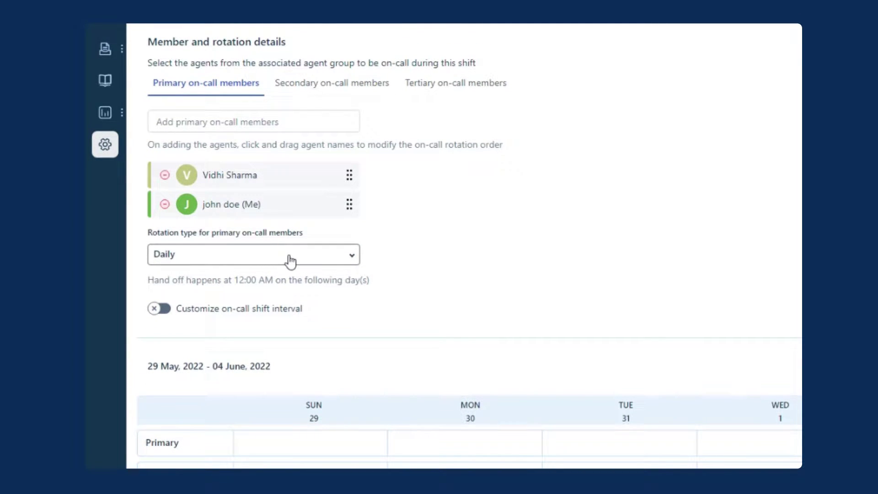
{"action": "left_click", "coordinate": [290, 261]}
{"action": "left_click", "coordinate": [189, 315]}
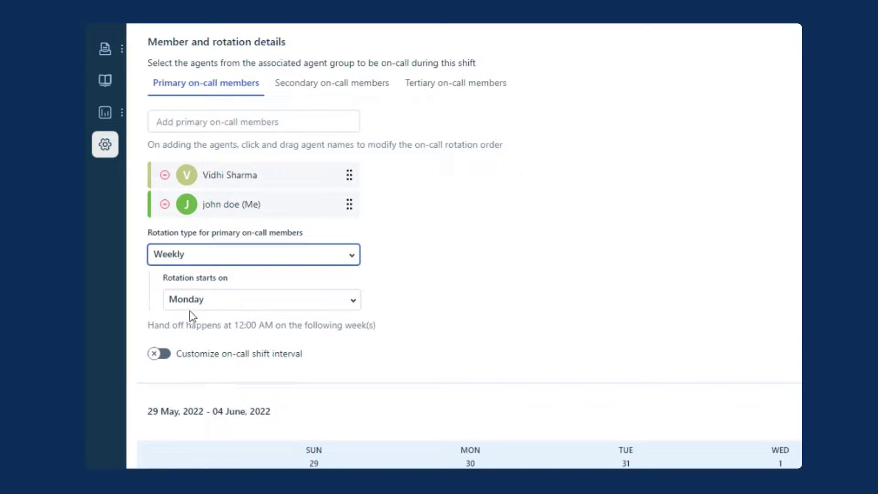
{"action": "scroll", "coordinate": [298, 307], "scroll_direction": "down", "scroll_amount": 1}
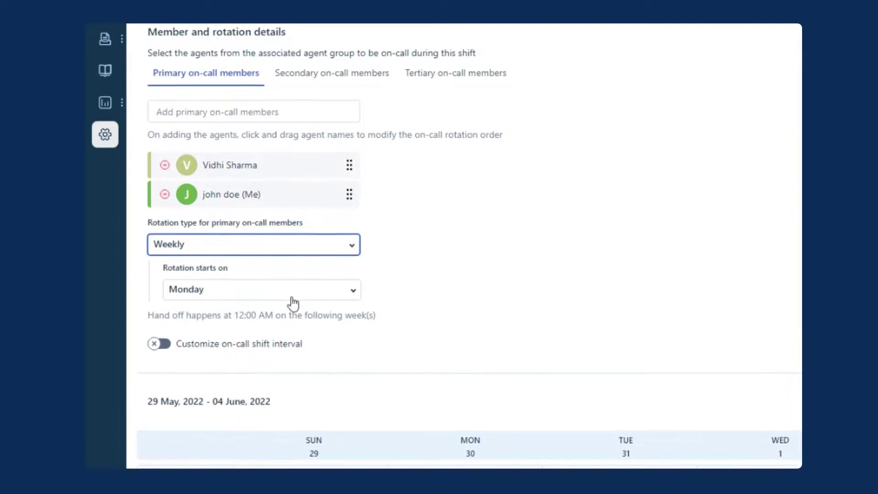
{"action": "scroll", "coordinate": [298, 307], "scroll_direction": "down", "scroll_amount": 1}
{"action": "left_click", "coordinate": [276, 269]}
{"action": "left_click", "coordinate": [201, 392]}
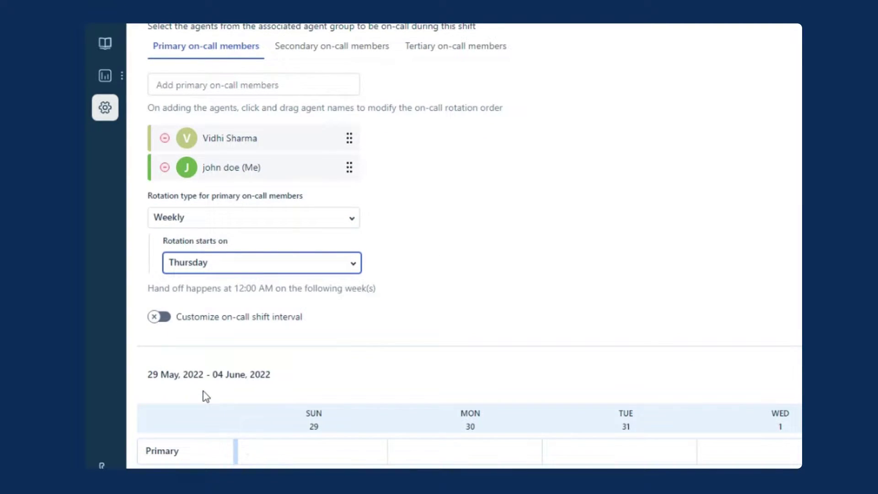
Add the third and fourth listed agents as secondary on-call members with a Daily rotation type
{"action": "scroll", "coordinate": [398, 266], "scroll_direction": "up", "scroll_amount": 4}
{"action": "left_click", "coordinate": [350, 221]}
{"action": "left_click", "coordinate": [246, 231]}
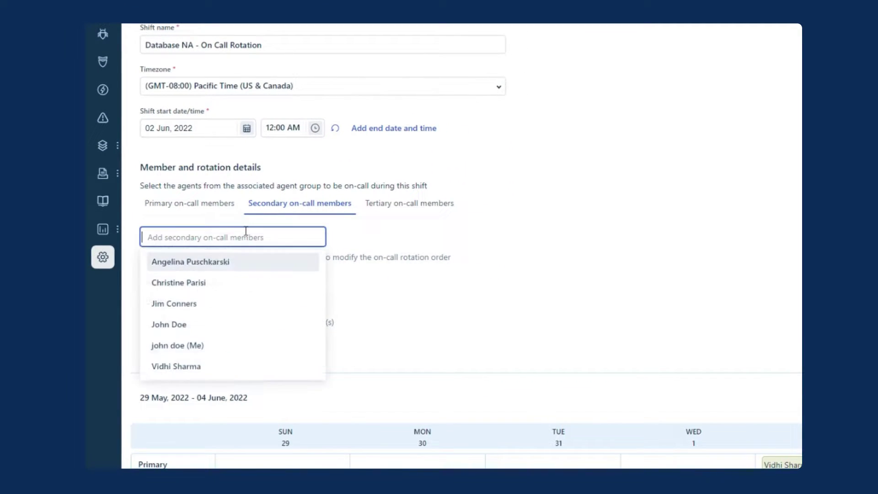
{"action": "left_click", "coordinate": [215, 305]}
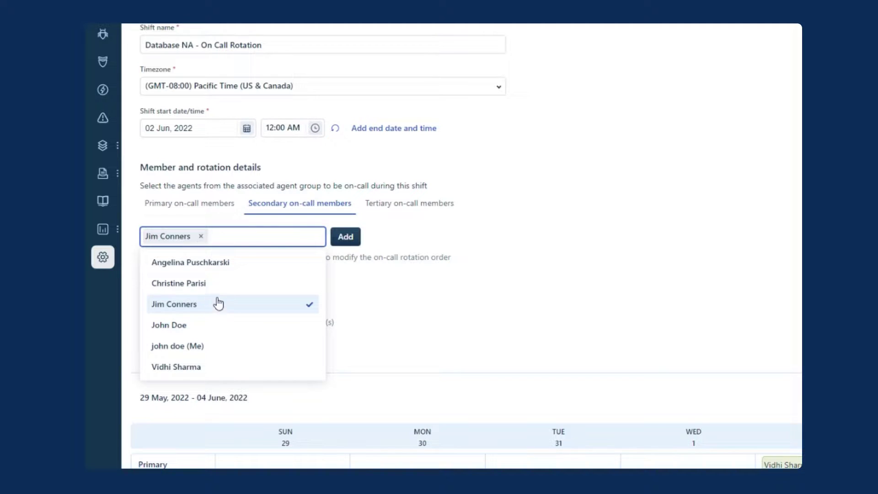
{"action": "left_click", "coordinate": [346, 237]}
{"action": "left_click", "coordinate": [245, 237]}
{"action": "left_click", "coordinate": [204, 325]}
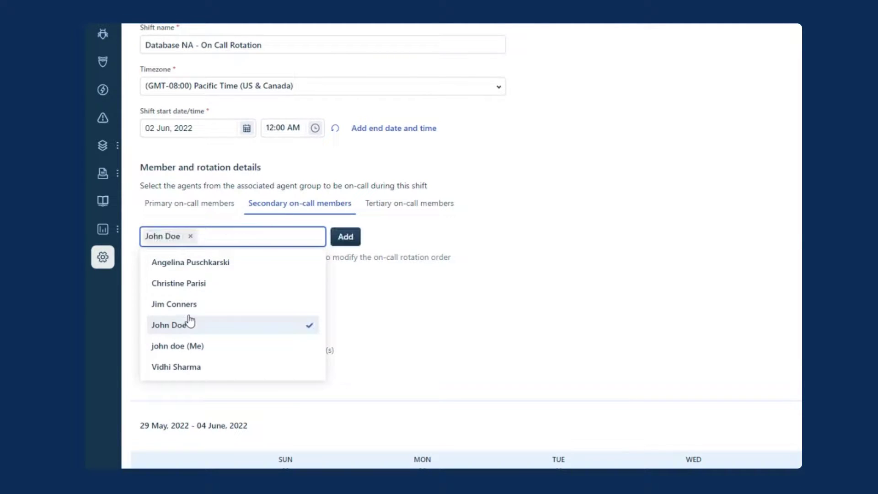
{"action": "left_click", "coordinate": [346, 237]}
{"action": "left_click", "coordinate": [255, 359]}
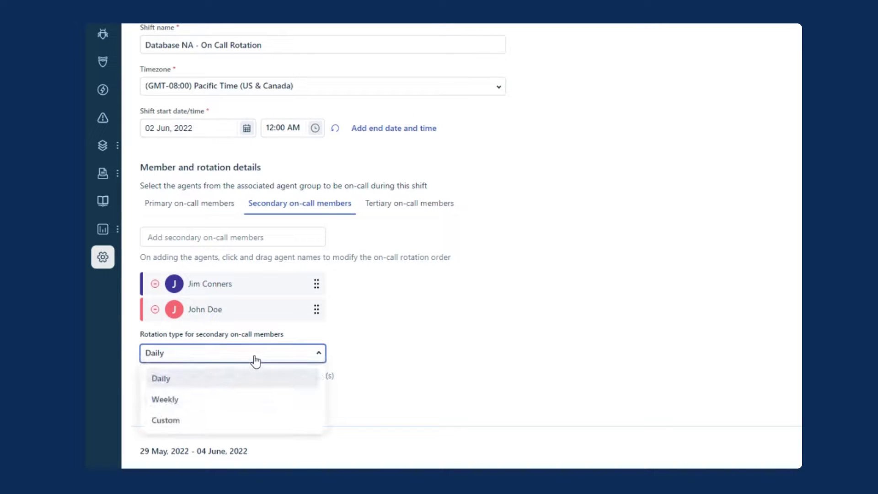
{"action": "left_click", "coordinate": [241, 380]}
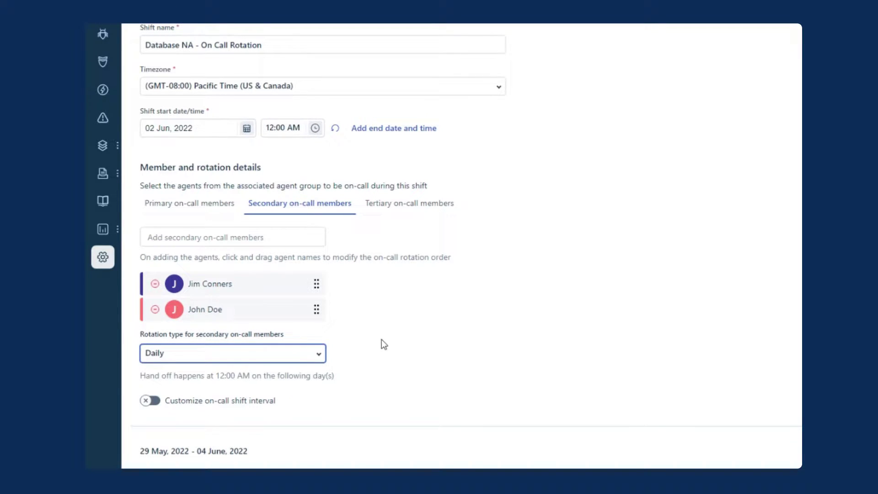
Add the first and second listed agents as tertiary on-call members
{"action": "left_click", "coordinate": [392, 212]}
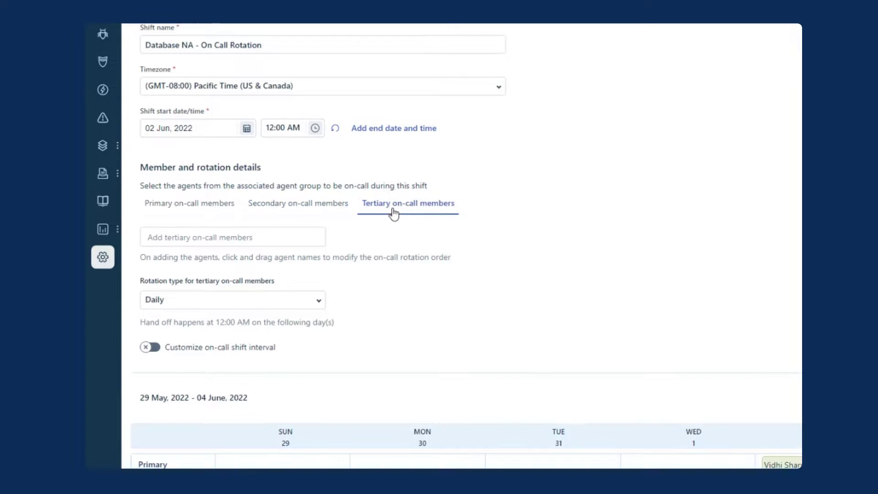
{"action": "left_click", "coordinate": [288, 234]}
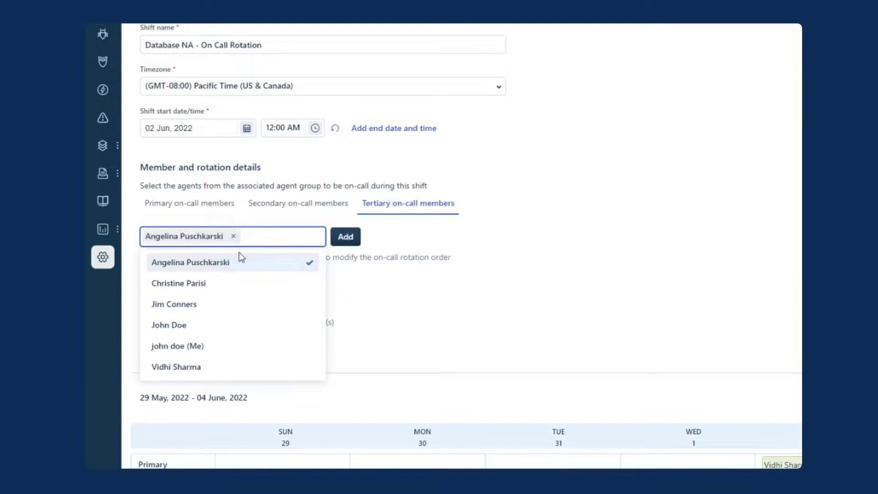
{"action": "left_click", "coordinate": [236, 261]}
{"action": "left_click", "coordinate": [349, 237]}
{"action": "left_click", "coordinate": [230, 236]}
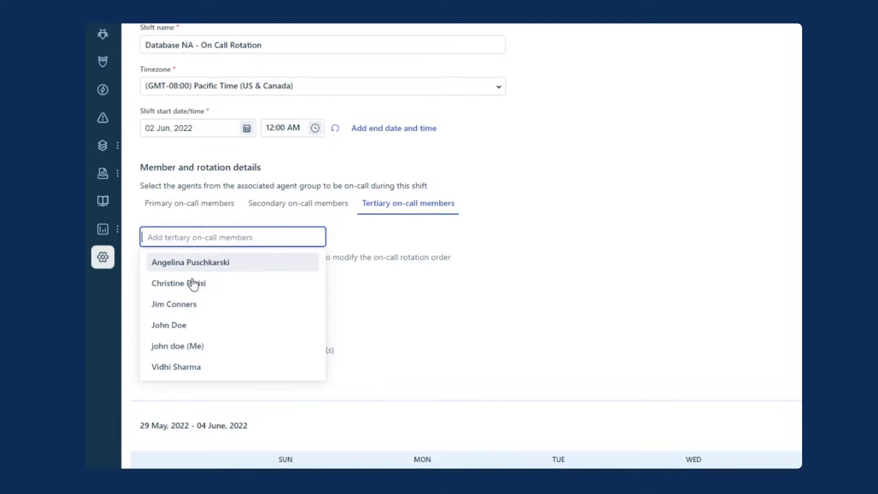
{"action": "left_click", "coordinate": [194, 284]}
{"action": "left_click", "coordinate": [349, 236]}
Set the tertiary members' rotation type to Custom, rotating every 3 day(s), and advance the calendar preview by one week
{"action": "scroll", "coordinate": [359, 210], "scroll_direction": "down", "scroll_amount": 1}
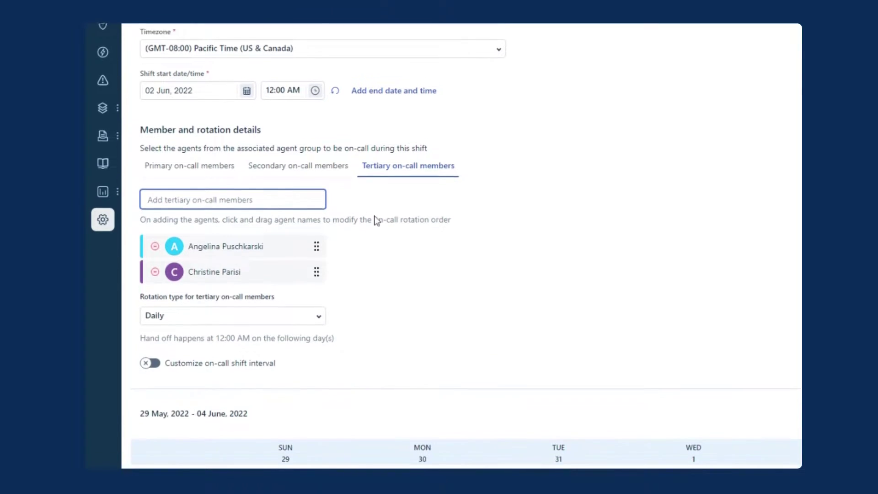
{"action": "scroll", "coordinate": [361, 229], "scroll_direction": "down", "scroll_amount": 1}
{"action": "left_click", "coordinate": [312, 273]}
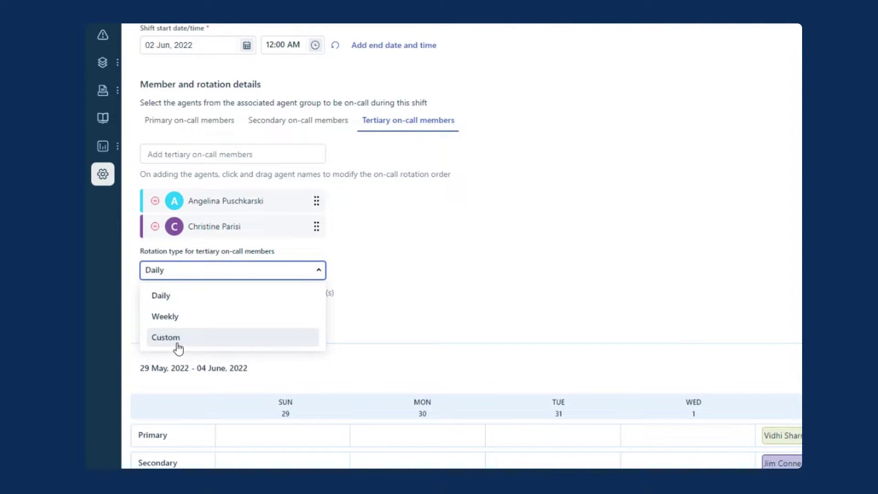
{"action": "left_click", "coordinate": [180, 339]}
{"action": "left_click", "coordinate": [161, 316]}
{"action": "type", "text": "3"}
{"action": "left_click", "coordinate": [214, 320]}
{"action": "left_click", "coordinate": [198, 364]}
{"action": "left_click", "coordinate": [313, 300]}
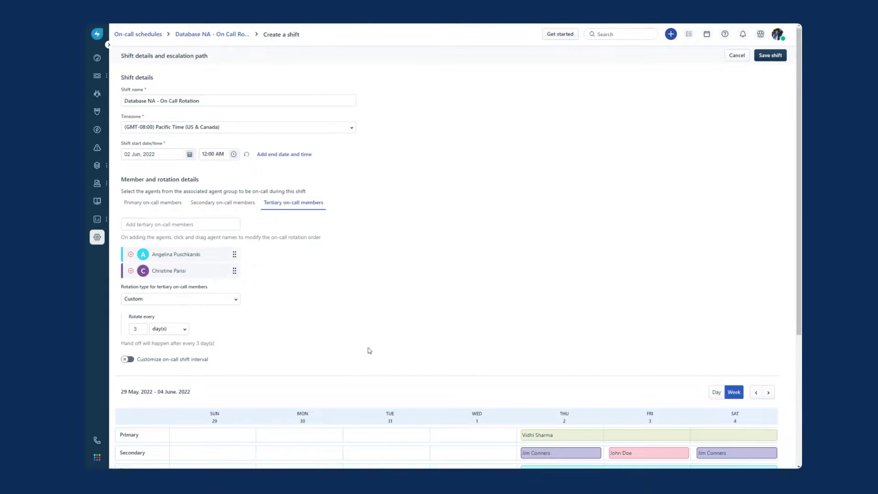
{"action": "scroll", "coordinate": [369, 354], "scroll_direction": "down", "scroll_amount": 3}
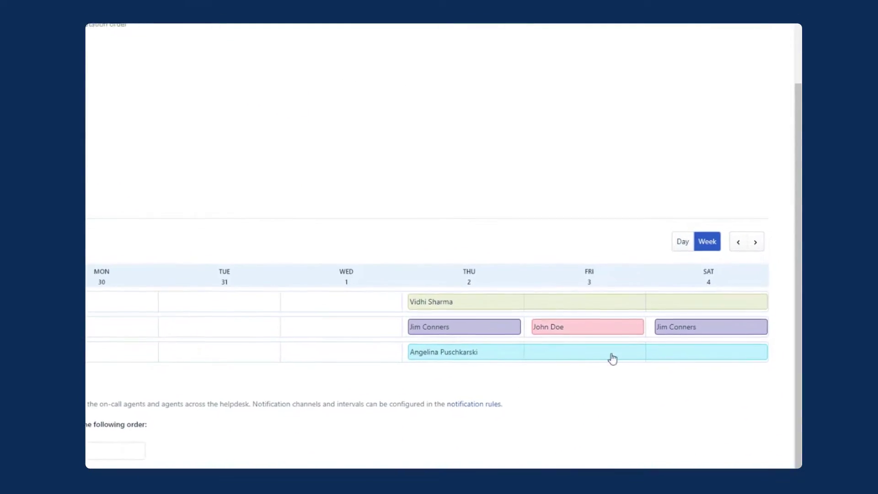
{"action": "left_click", "coordinate": [753, 246]}
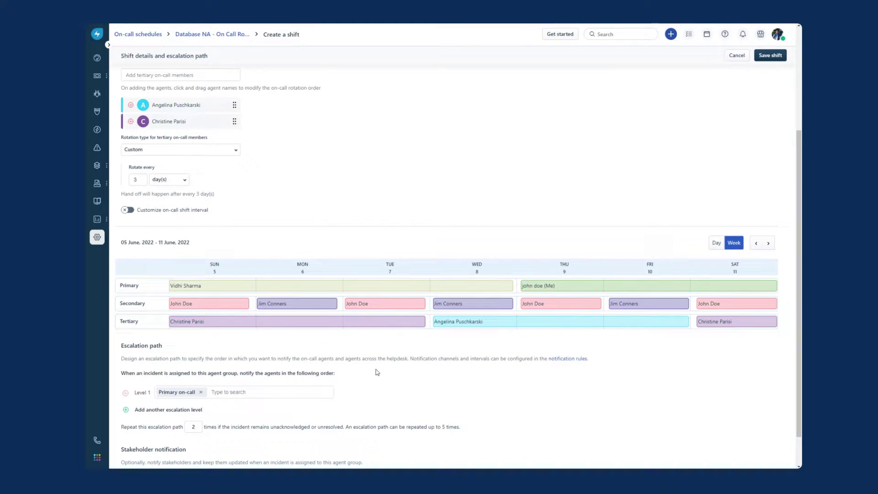
Add a Level 2 to the escalation path that notifies Secondary on-call and Primary on-call
{"action": "scroll", "coordinate": [375, 371], "scroll_direction": "down", "scroll_amount": 2}
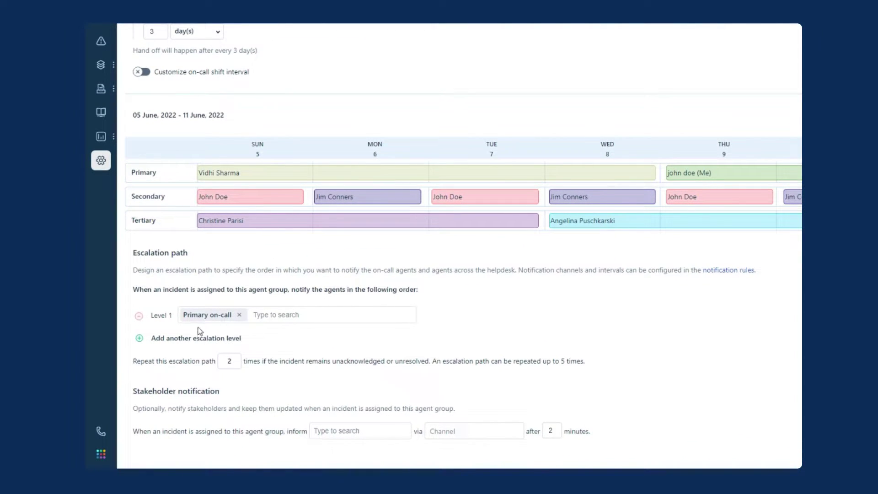
{"action": "left_click", "coordinate": [160, 338]}
{"action": "scroll", "coordinate": [160, 339], "scroll_direction": "down", "scroll_amount": 1}
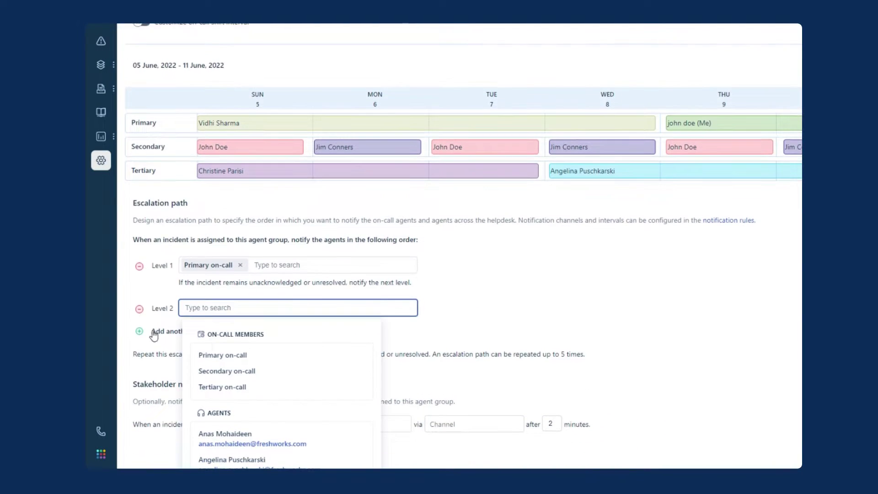
{"action": "left_click", "coordinate": [204, 373]}
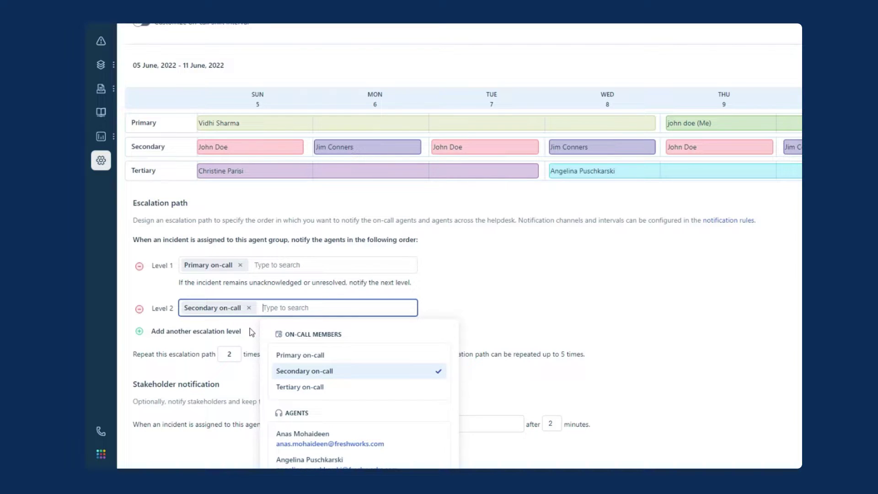
{"action": "left_click", "coordinate": [288, 356]}
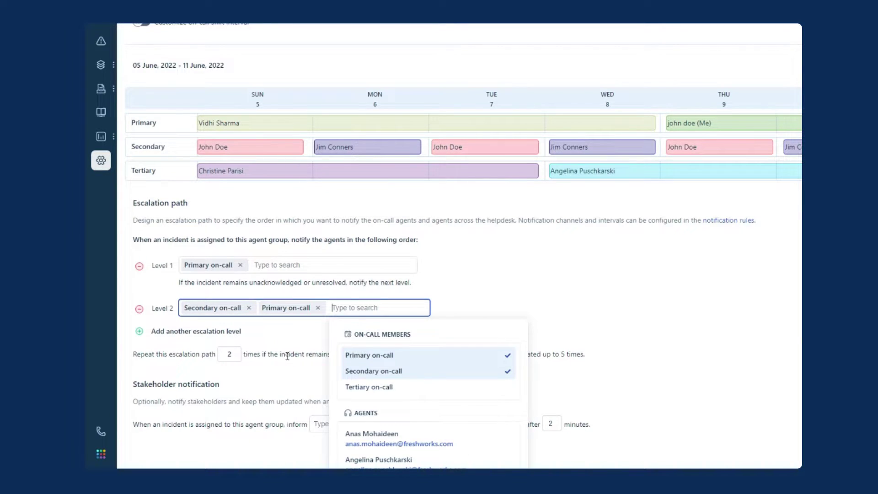
{"action": "left_click", "coordinate": [290, 329]}
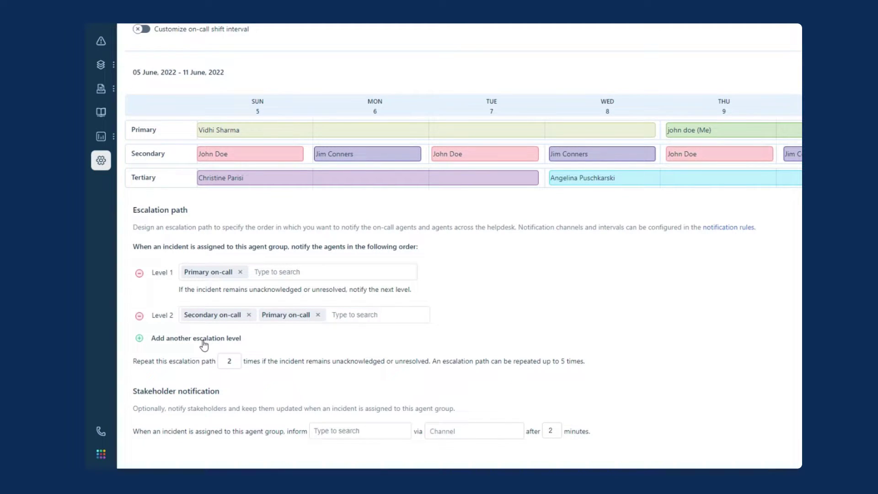
Add a Level 3 to the escalation path that notifies Tertiary on-call and Primary on-call
{"action": "left_click", "coordinate": [203, 341]}
{"action": "scroll", "coordinate": [206, 348], "scroll_direction": "down", "scroll_amount": 1}
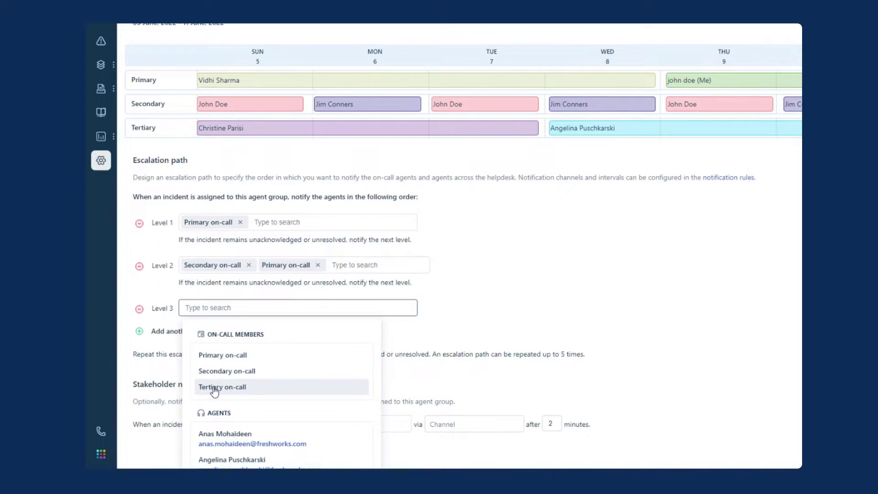
{"action": "left_click", "coordinate": [215, 388]}
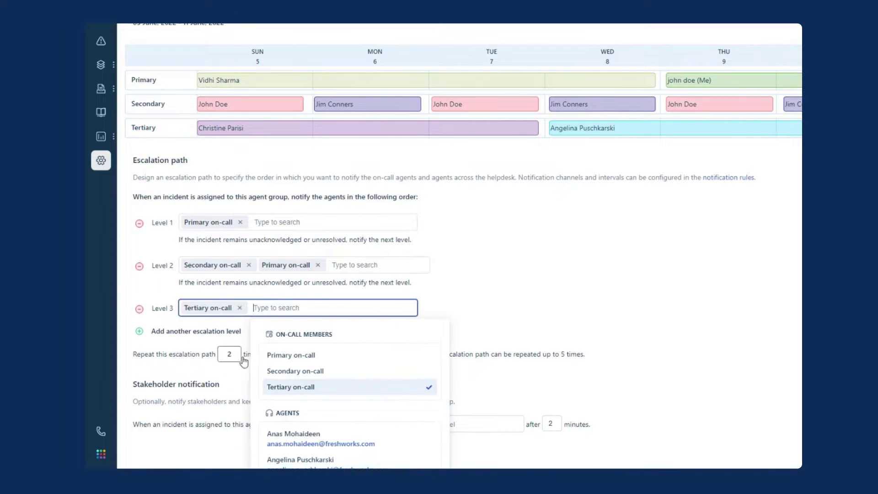
{"action": "left_click", "coordinate": [273, 359]}
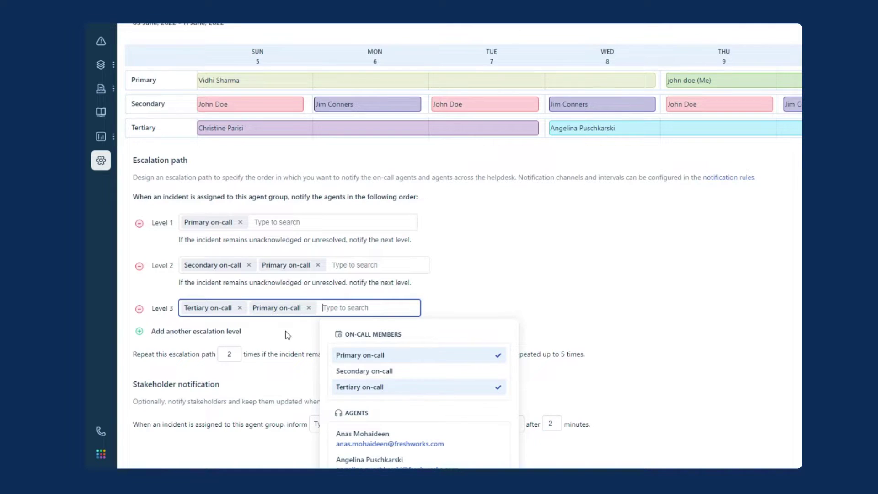
{"action": "left_click", "coordinate": [285, 335]}
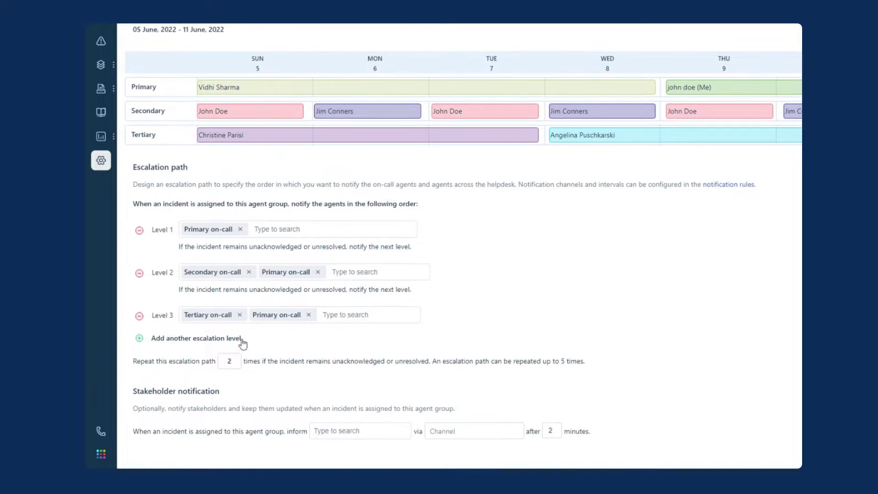
Add a Level 4 to the escalation path that notifies the third individual agent in the Agents list
{"action": "left_click", "coordinate": [208, 340]}
{"action": "scroll", "coordinate": [474, 326], "scroll_direction": "down", "scroll_amount": 1}
{"action": "scroll", "coordinate": [474, 325], "scroll_direction": "down", "scroll_amount": 3}
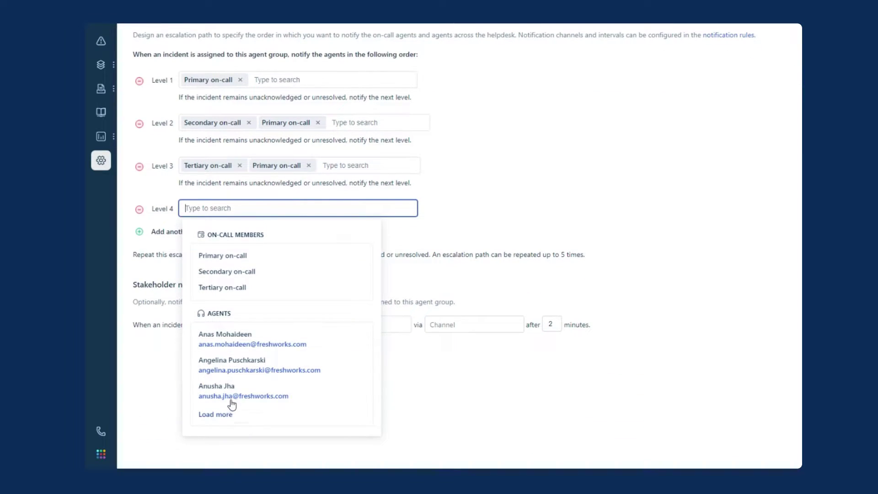
{"action": "left_click", "coordinate": [219, 393]}
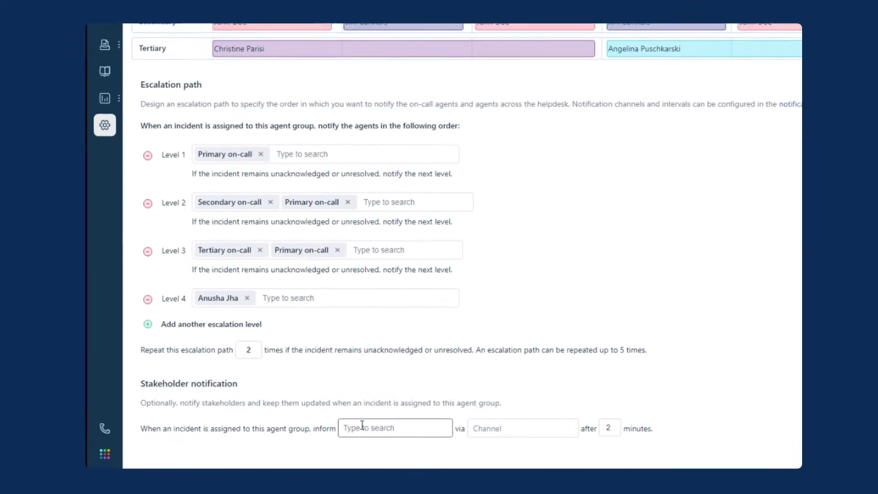
Set the stakeholder notification to inform the intended requester via SMS after 10 minutes
{"action": "left_click", "coordinate": [414, 426]}
{"action": "type", "text": "Tom L"}
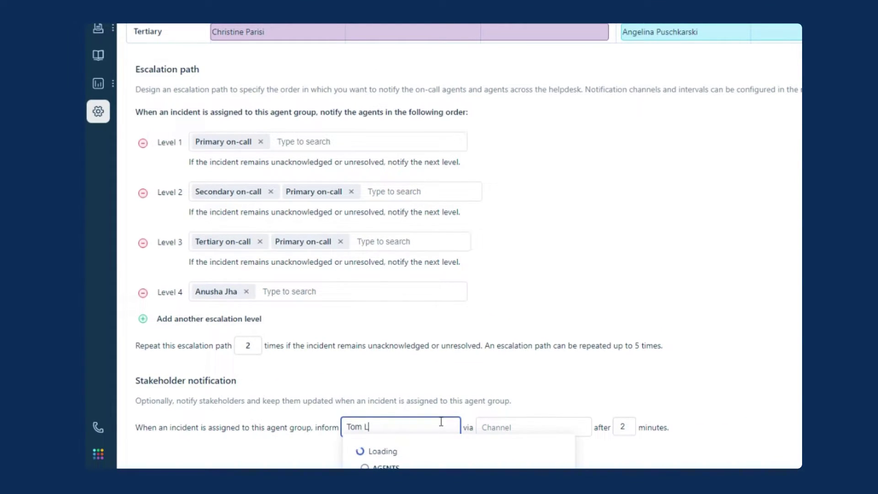
{"action": "scroll", "coordinate": [448, 418], "scroll_direction": "down", "scroll_amount": 5}
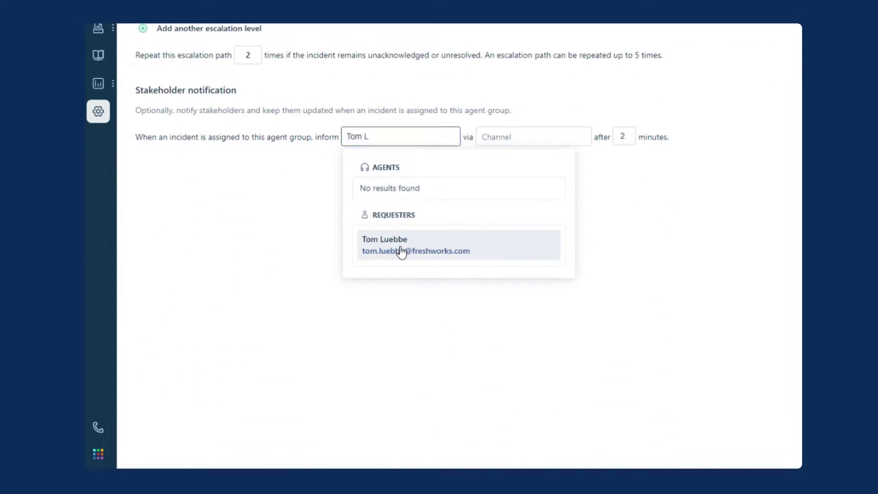
{"action": "left_click", "coordinate": [402, 251]}
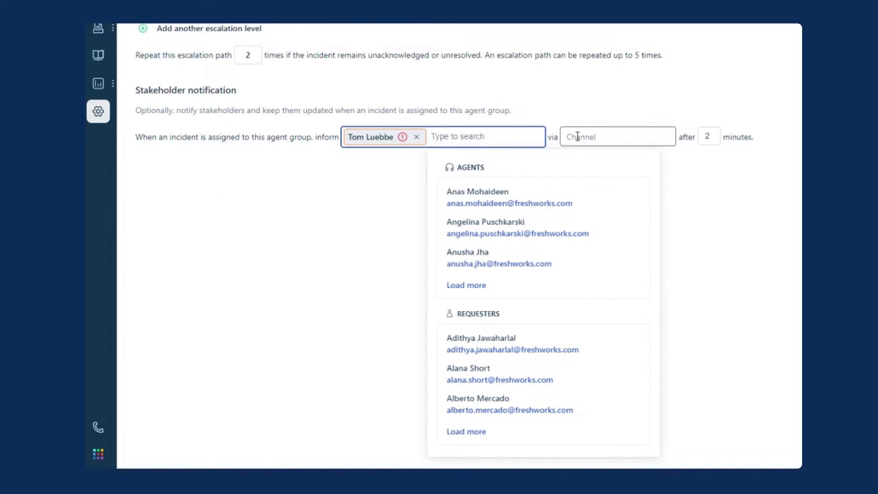
{"action": "left_click", "coordinate": [577, 137]}
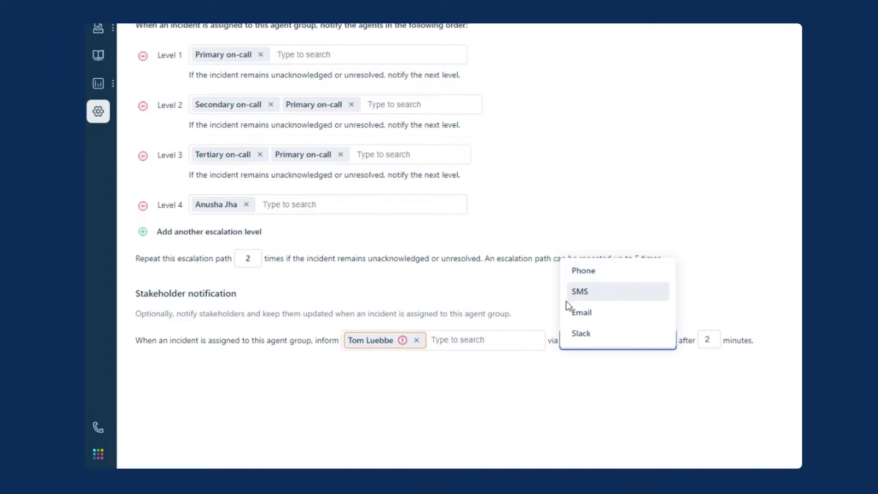
{"action": "left_click", "coordinate": [579, 294]}
{"action": "left_click", "coordinate": [713, 433]}
{"action": "key", "text": "BackSpace"}
{"action": "type", "text": "10"}
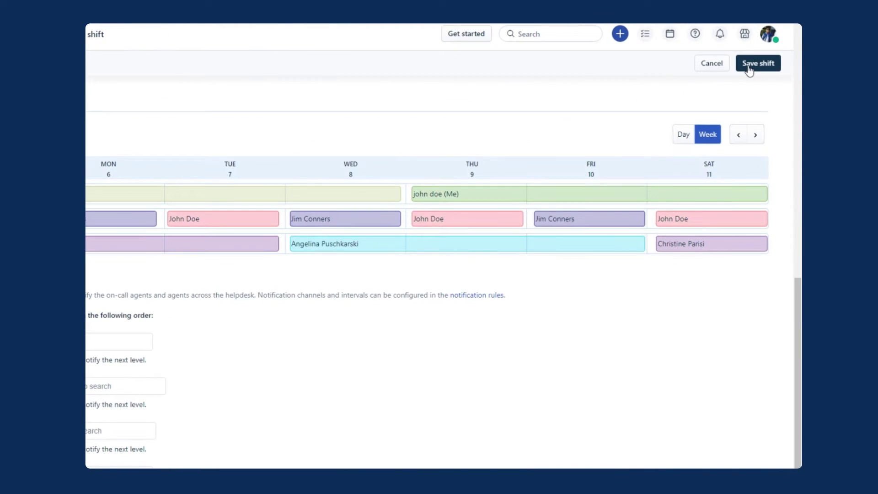
Fix the stakeholder's phone number issues by setting country code US +1 for the work and mobile phones, and save the shift
{"action": "left_click", "coordinate": [749, 64]}
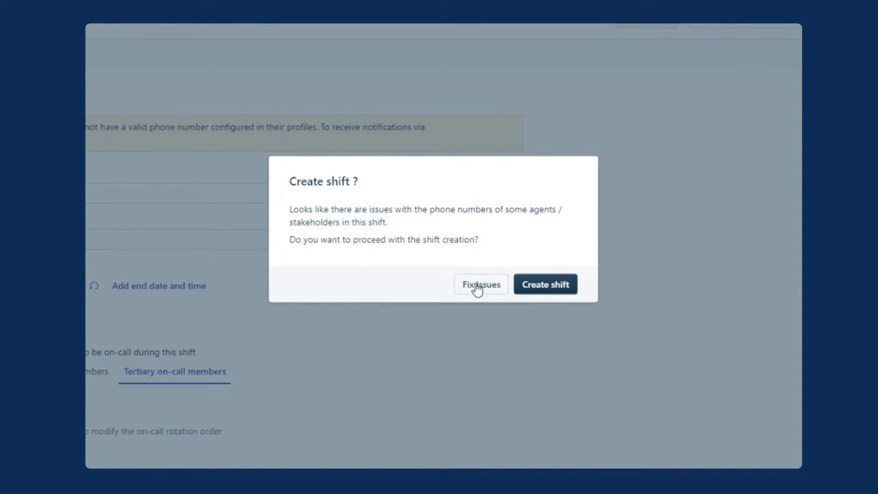
{"action": "left_click", "coordinate": [477, 287]}
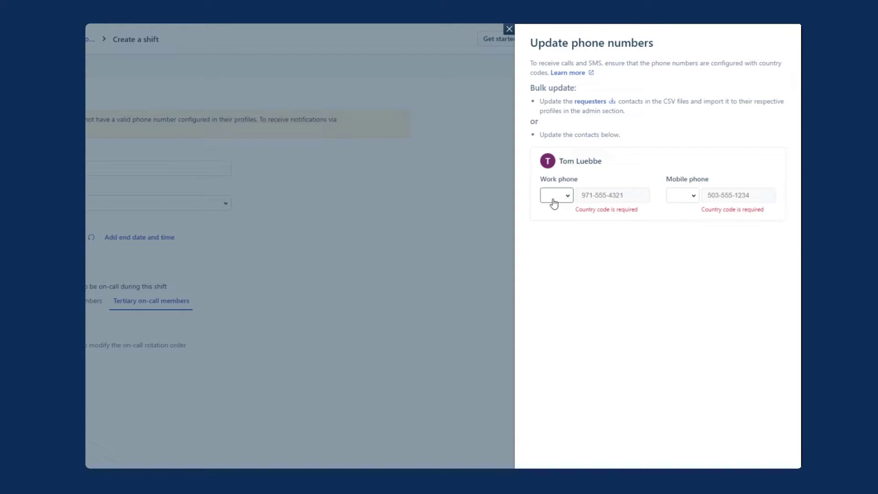
{"action": "left_click", "coordinate": [554, 203]}
{"action": "type", "text": "us"}
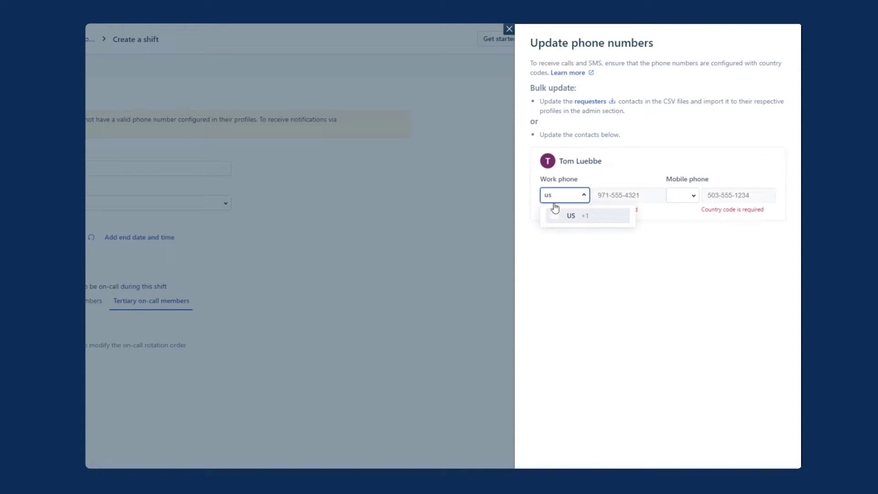
{"action": "left_click", "coordinate": [578, 217]}
{"action": "left_click", "coordinate": [678, 195]}
{"action": "type", "text": "us"}
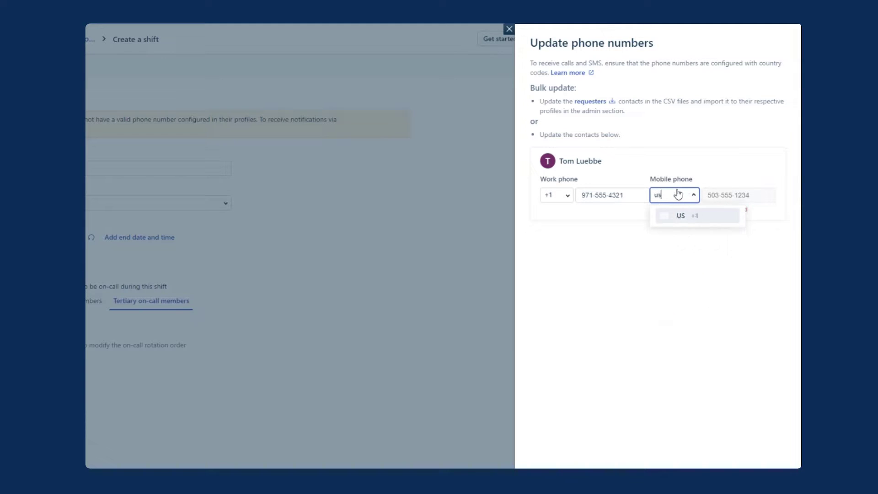
{"action": "left_click", "coordinate": [680, 216]}
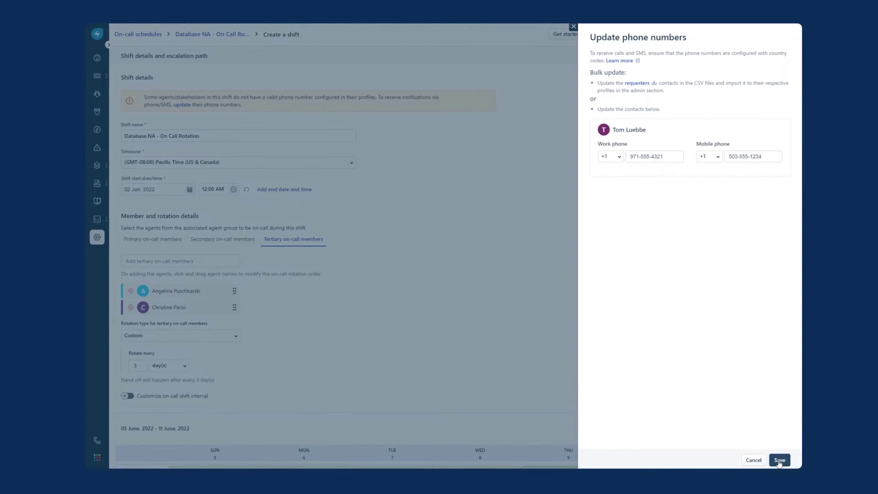
{"action": "left_click", "coordinate": [779, 460]}
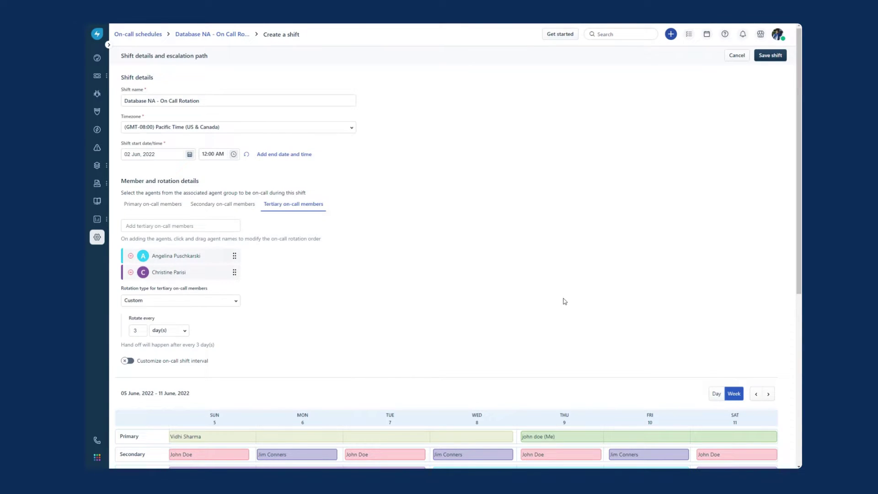
{"action": "left_click", "coordinate": [770, 56]}
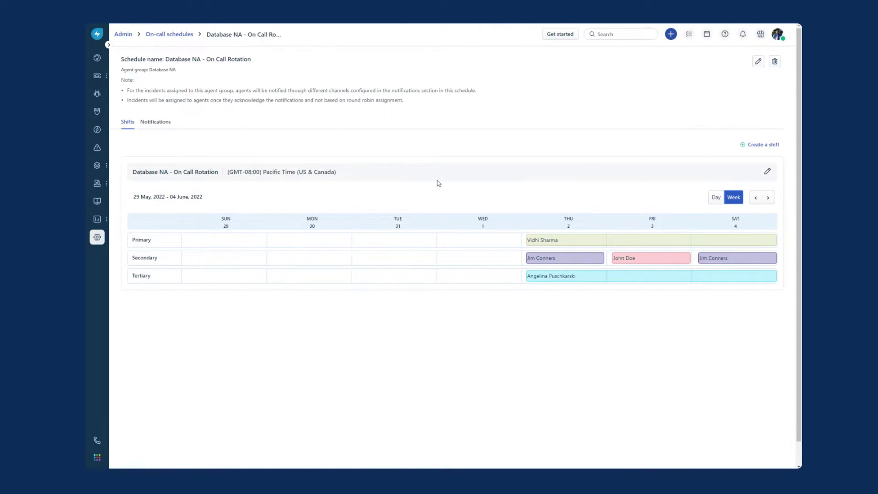
Enable escalations for Low priority incidents in the schedule's notification rules and save the rule
{"action": "left_click", "coordinate": [156, 123]}
{"action": "scroll", "coordinate": [153, 130], "scroll_direction": "down", "scroll_amount": 1}
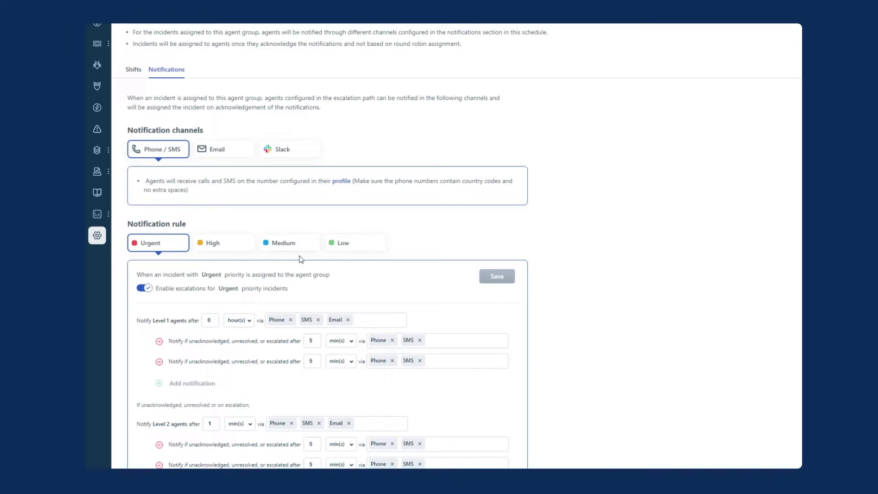
{"action": "left_click", "coordinate": [334, 247]}
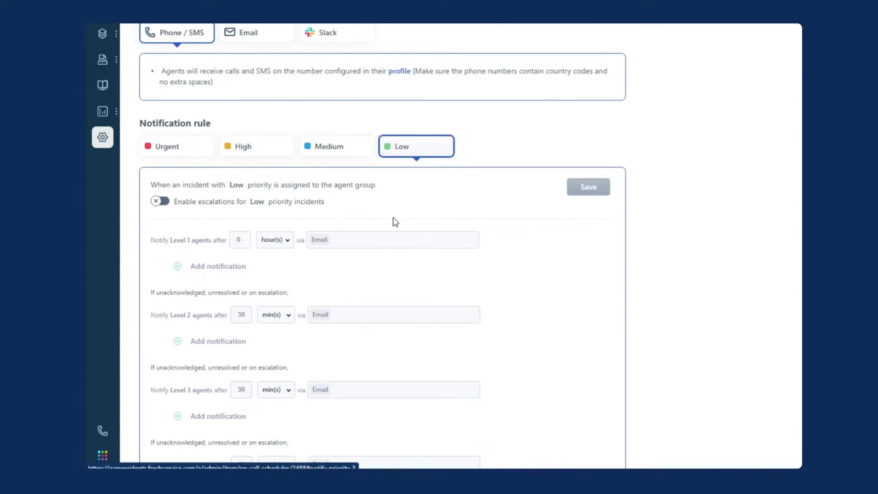
{"action": "left_click", "coordinate": [160, 203]}
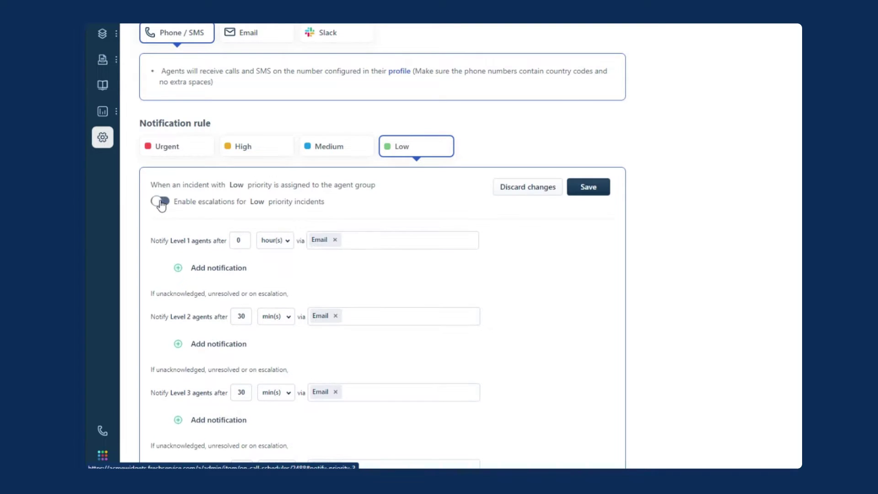
{"action": "left_click", "coordinate": [161, 203]}
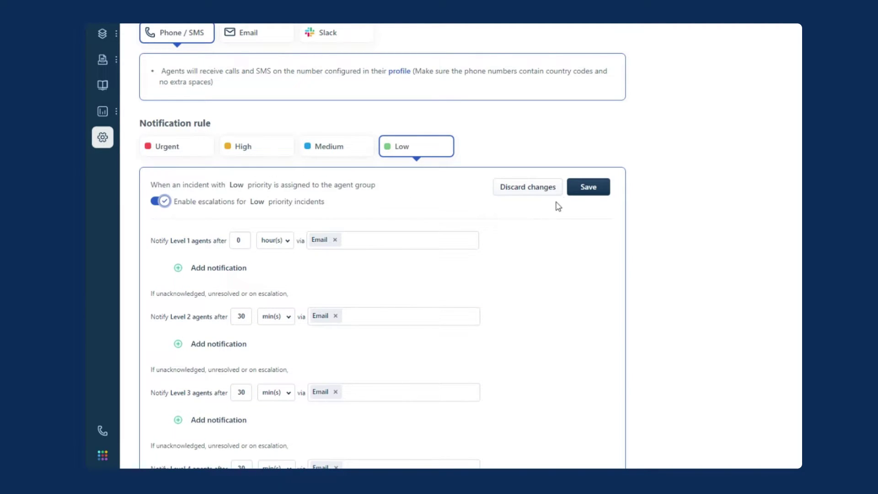
{"action": "left_click", "coordinate": [593, 191]}
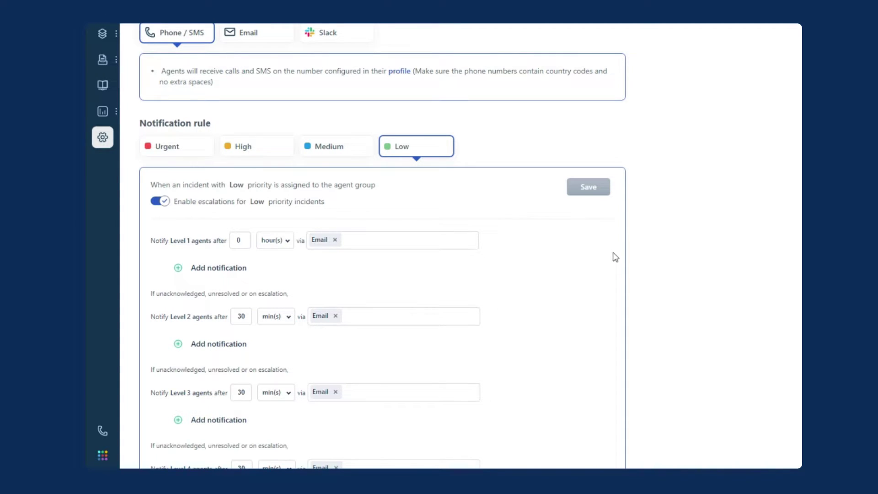
{"action": "scroll", "coordinate": [614, 257], "scroll_direction": "down", "scroll_amount": 3}
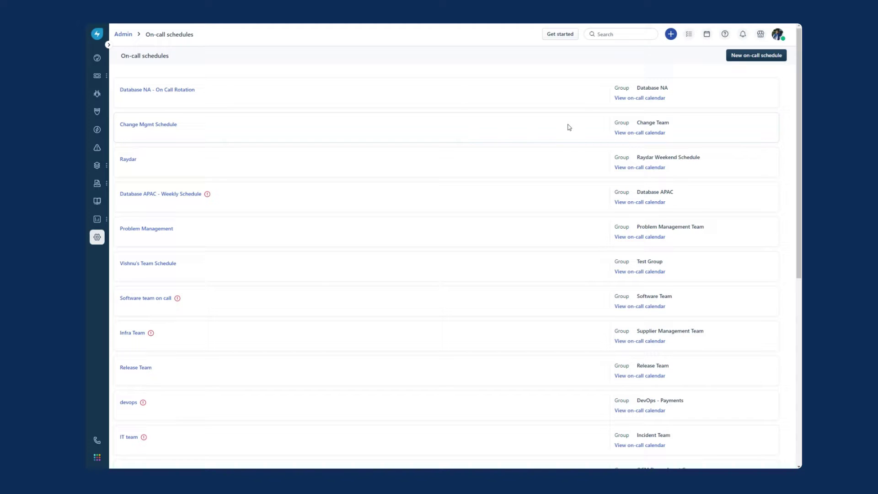
View the Database NA on-call calendar by day and by month, and switch it to the individual agent's own shifts
{"action": "left_click", "coordinate": [621, 98]}
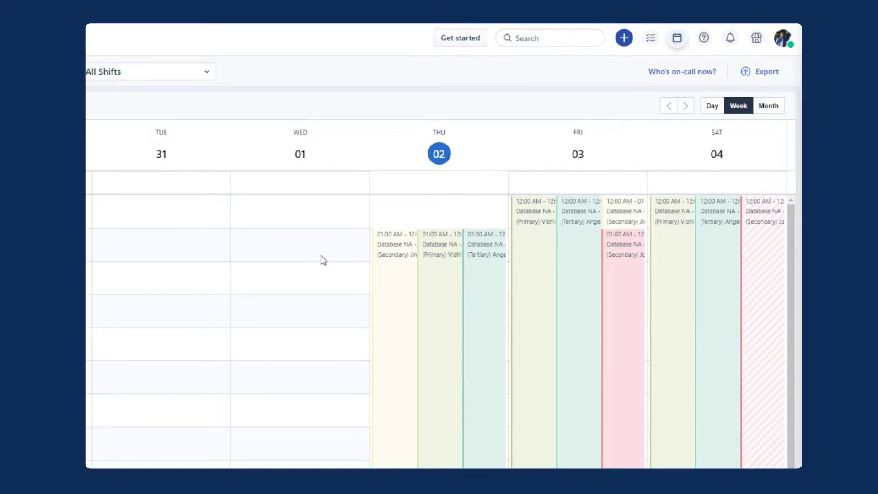
{"action": "left_click", "coordinate": [712, 108]}
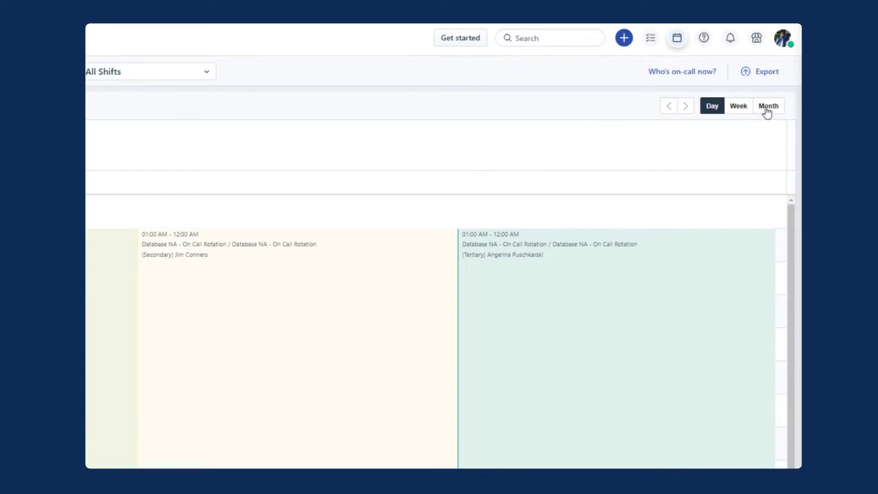
{"action": "left_click", "coordinate": [768, 108]}
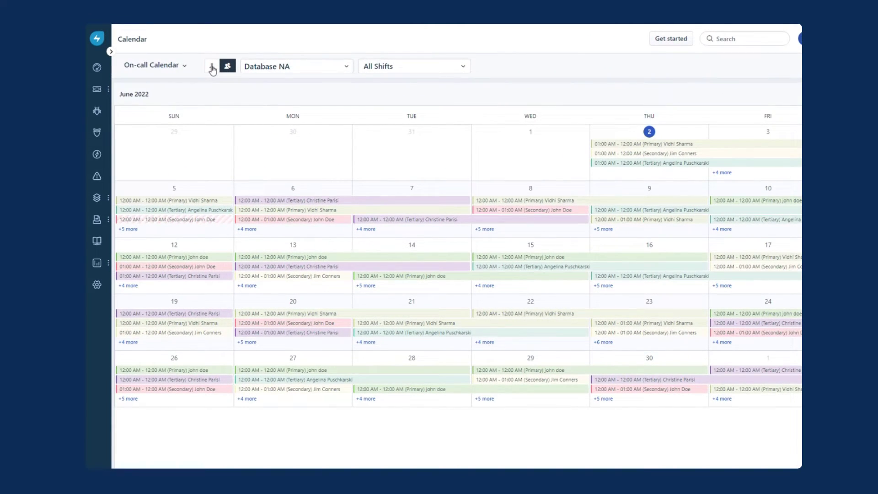
{"action": "left_click", "coordinate": [212, 66]}
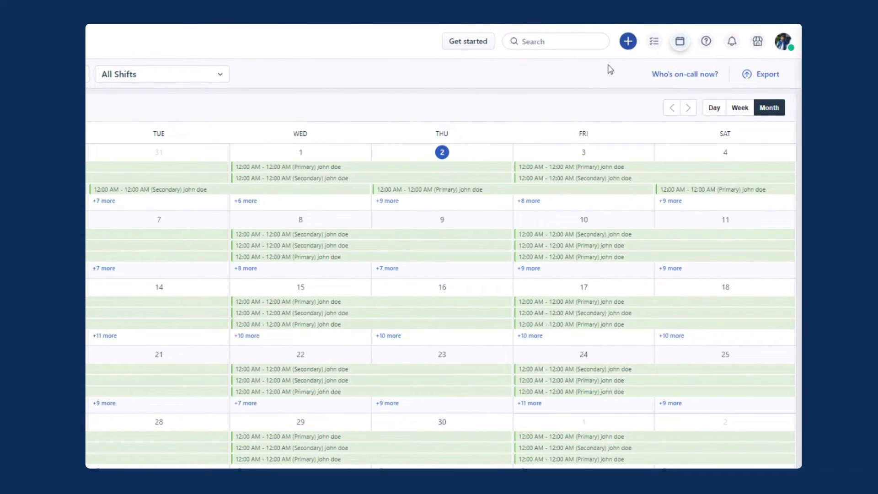
Check who is on call now in the Database NA group at primary, secondary and tertiary level
{"action": "left_click", "coordinate": [682, 74]}
{"action": "left_click", "coordinate": [554, 119]}
{"action": "scroll", "coordinate": [553, 237], "scroll_direction": "down", "scroll_amount": 1}
{"action": "left_click", "coordinate": [548, 203]}
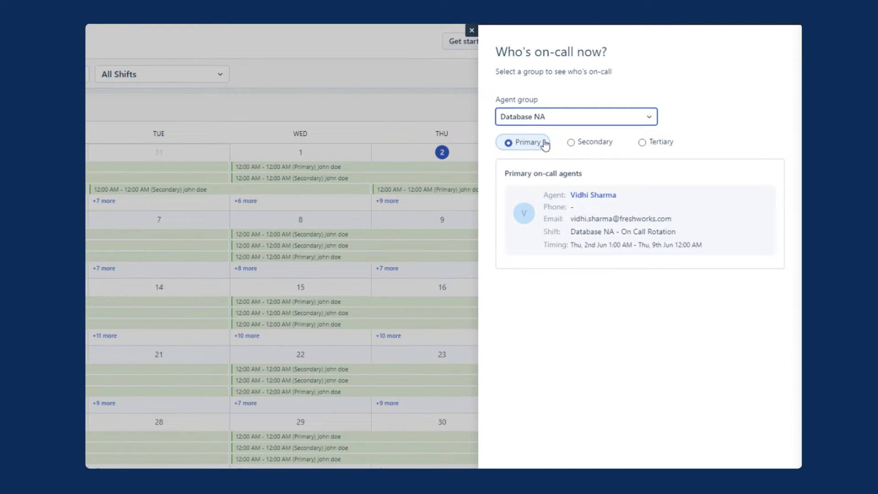
{"action": "left_click", "coordinate": [578, 143]}
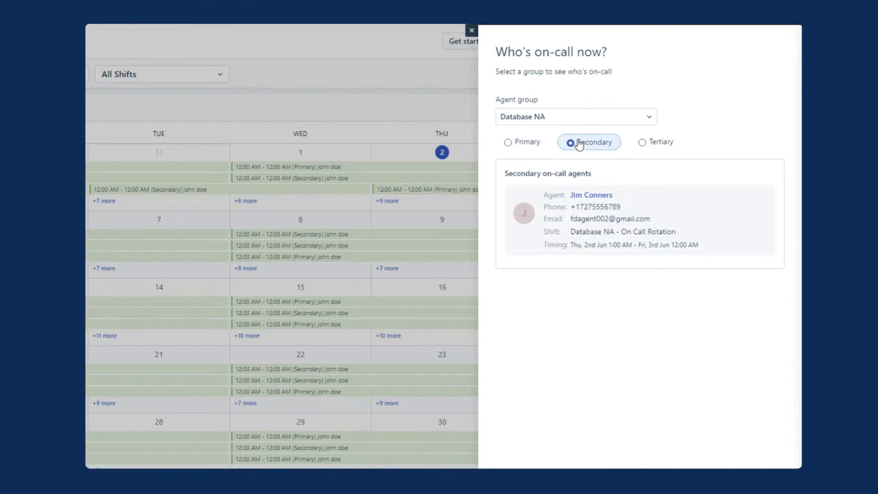
{"action": "left_click", "coordinate": [643, 144]}
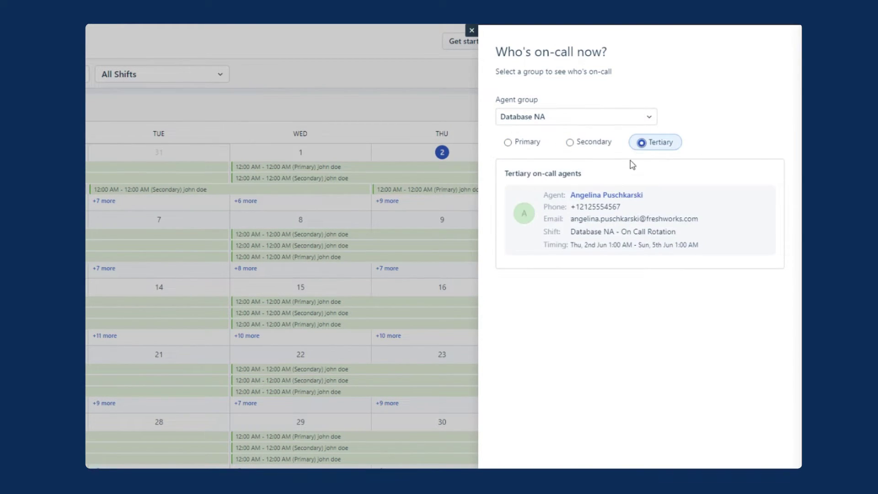
{"action": "left_click", "coordinate": [472, 31]}
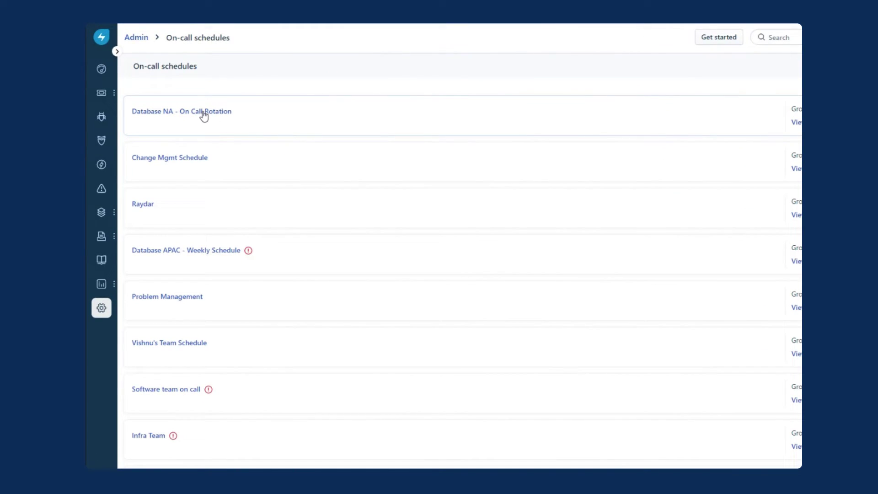
Edit the Database NA - On Call Rotation shift so the 3 June secondary agent covers the 4 June secondary slot, and update the shift
{"action": "left_click", "coordinate": [204, 114]}
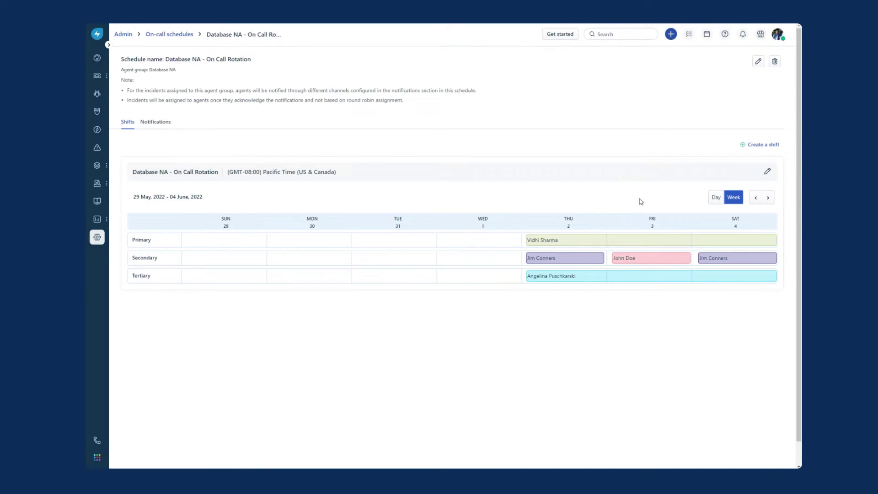
{"action": "left_click", "coordinate": [550, 208]}
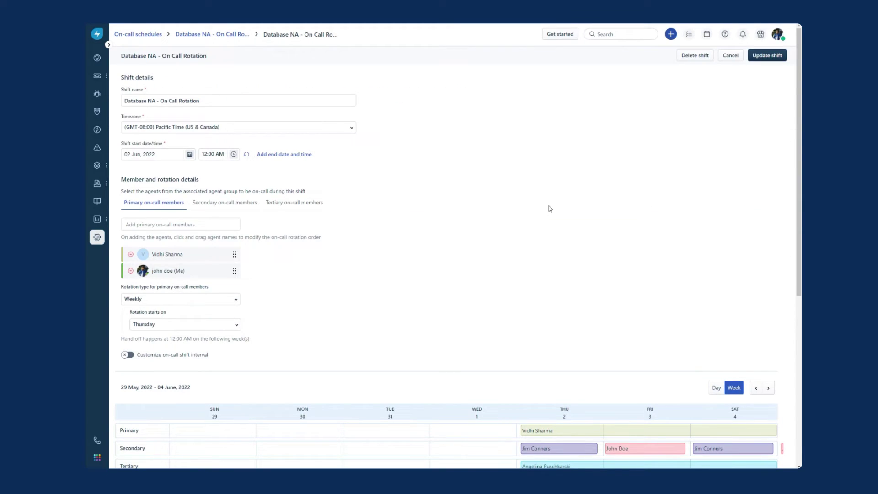
{"action": "scroll", "coordinate": [547, 206], "scroll_direction": "down", "scroll_amount": 5}
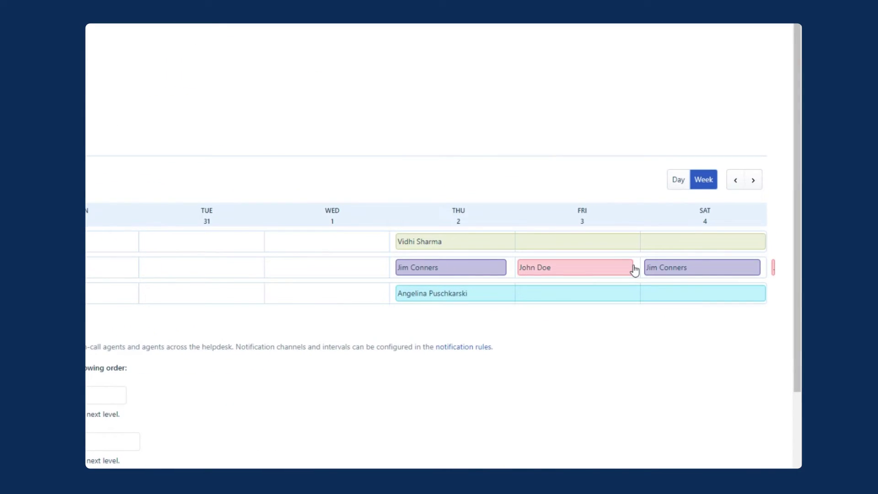
{"action": "left_click", "coordinate": [670, 277]}
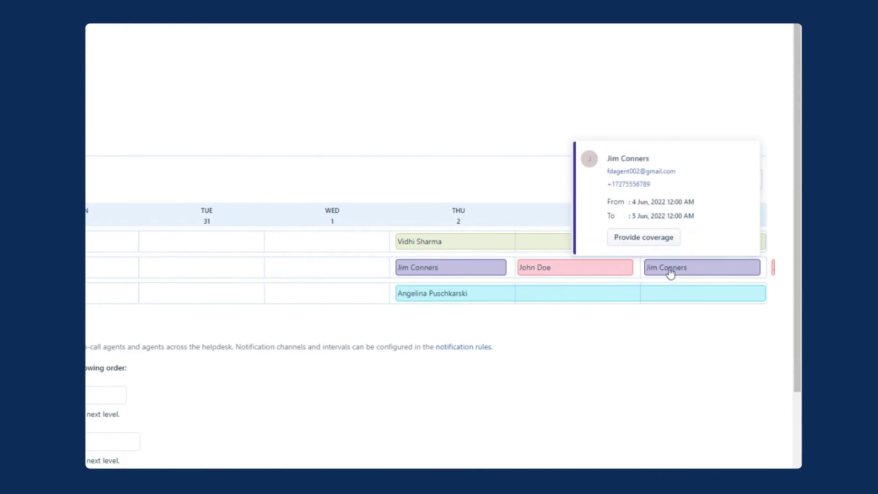
{"action": "left_click", "coordinate": [642, 239]}
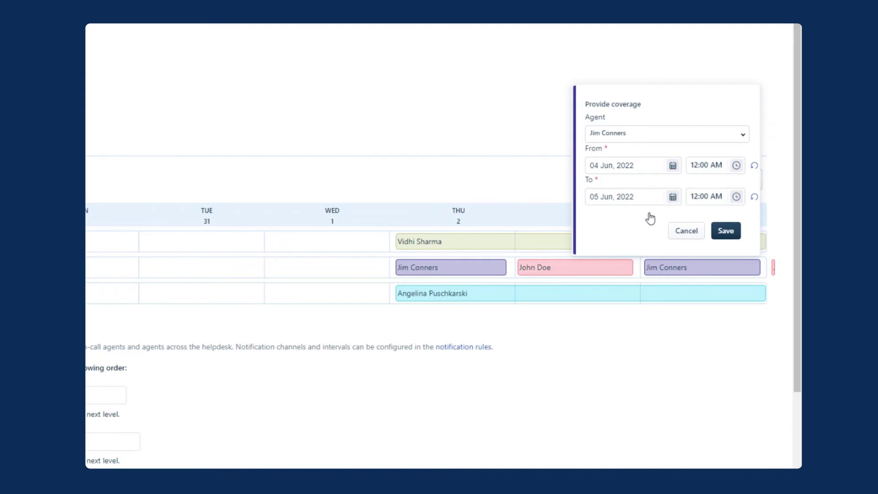
{"action": "left_click", "coordinate": [648, 137]}
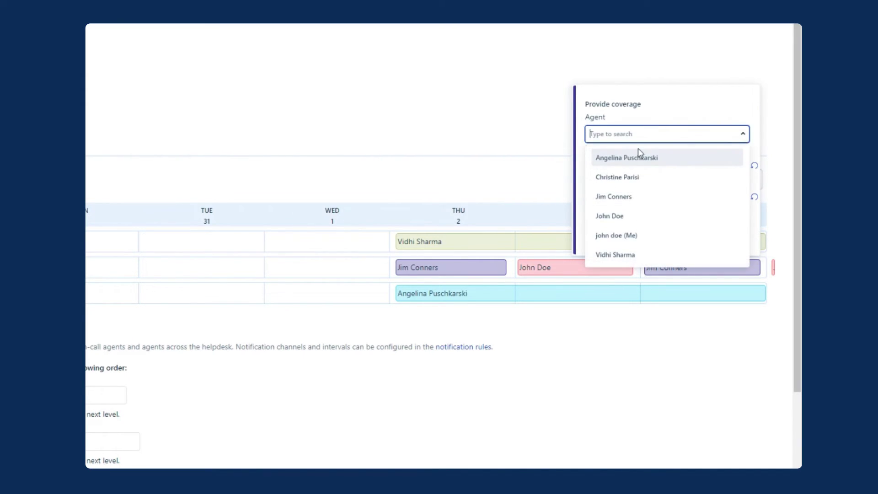
{"action": "left_click", "coordinate": [608, 221]}
{"action": "left_click", "coordinate": [723, 236]}
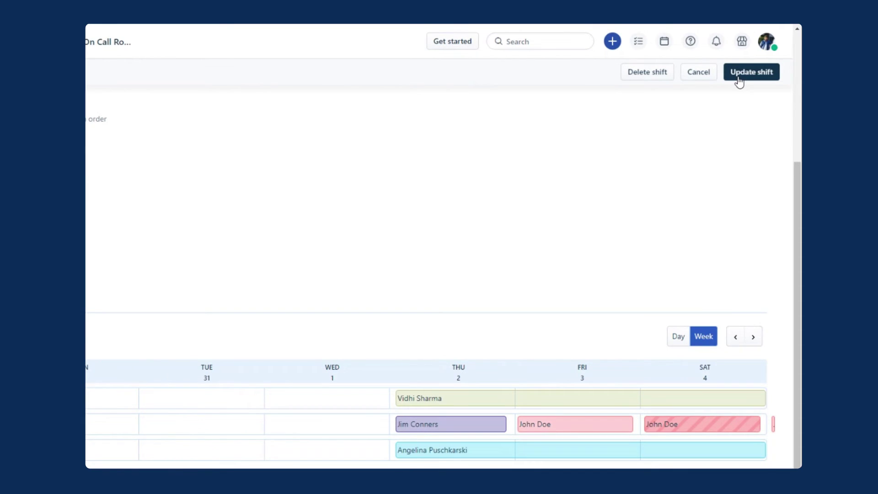
{"action": "left_click", "coordinate": [739, 82]}
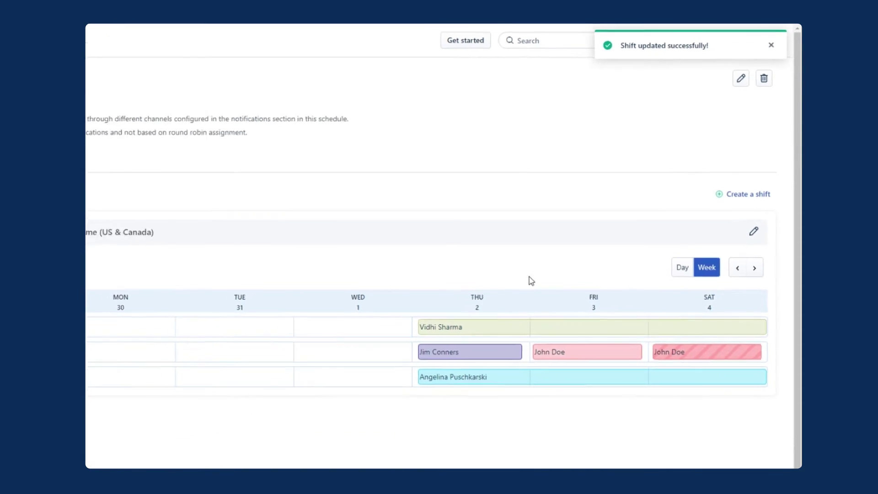
{"action": "left_click", "coordinate": [651, 383]}
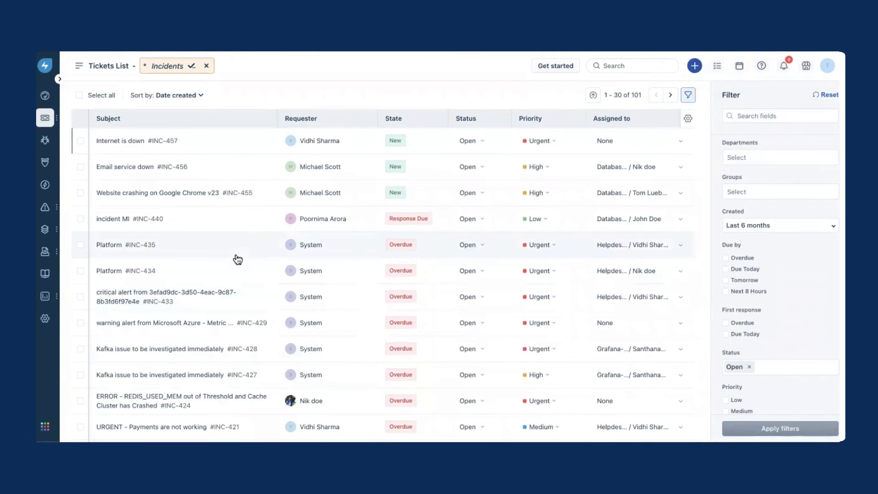
Refresh the incidents list to load the new ticket and open the "Medical device malfunctioning" incident
{"action": "mouse_move", "coordinate": [242, 316]}
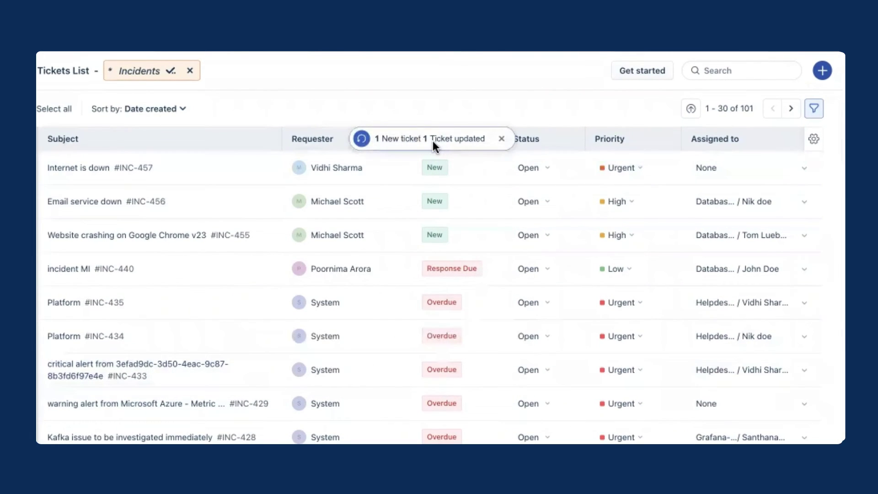
{"action": "left_click", "coordinate": [433, 141]}
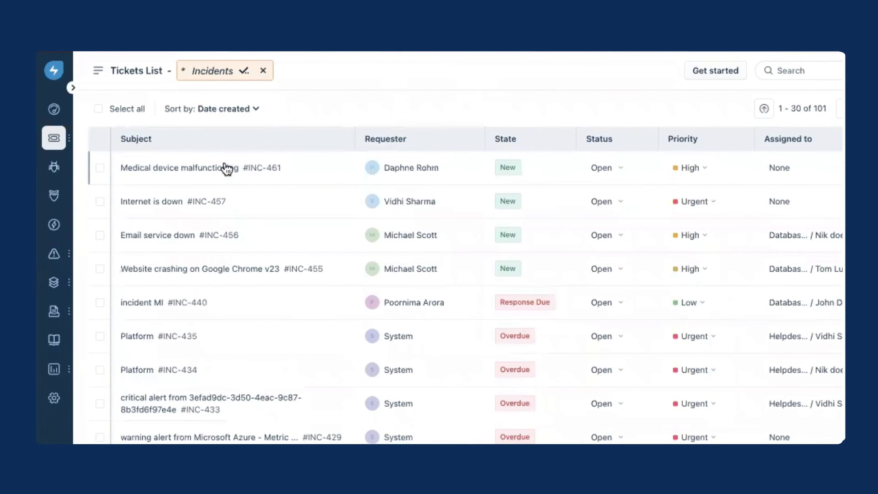
{"action": "left_click", "coordinate": [225, 170]}
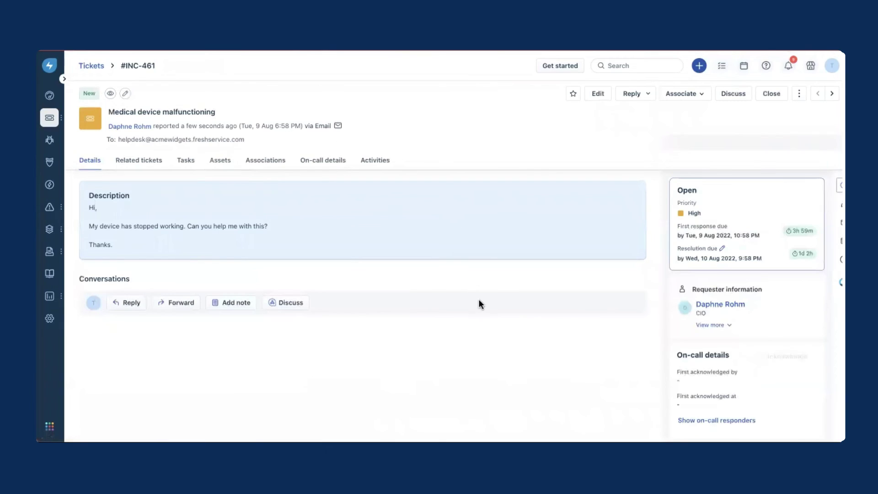
Assign the Medical device malfunctioning incident to the Database NA group and update the ticket's properties
{"action": "scroll", "coordinate": [768, 339], "scroll_direction": "down", "scroll_amount": 5}
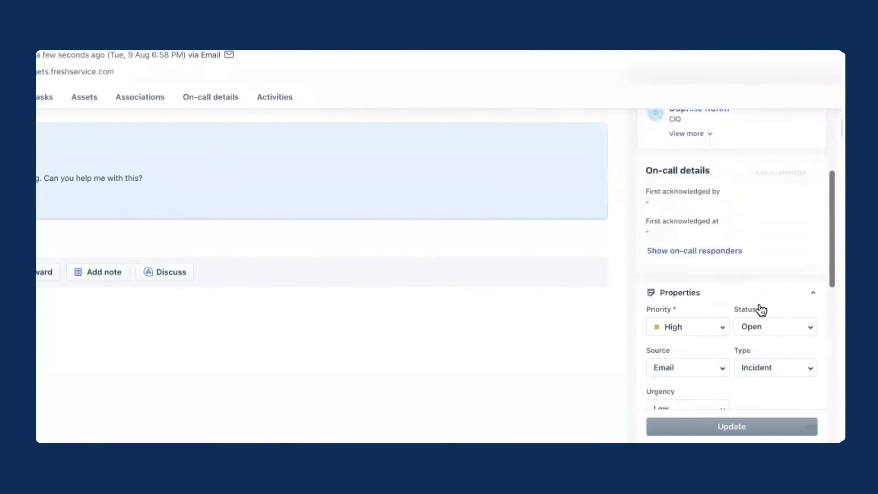
{"action": "scroll", "coordinate": [760, 309], "scroll_direction": "down", "scroll_amount": 2}
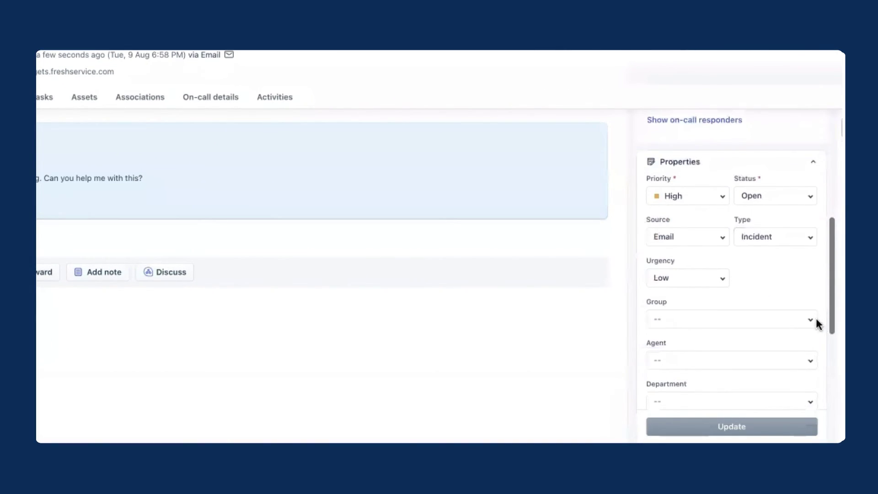
{"action": "left_click", "coordinate": [810, 323]}
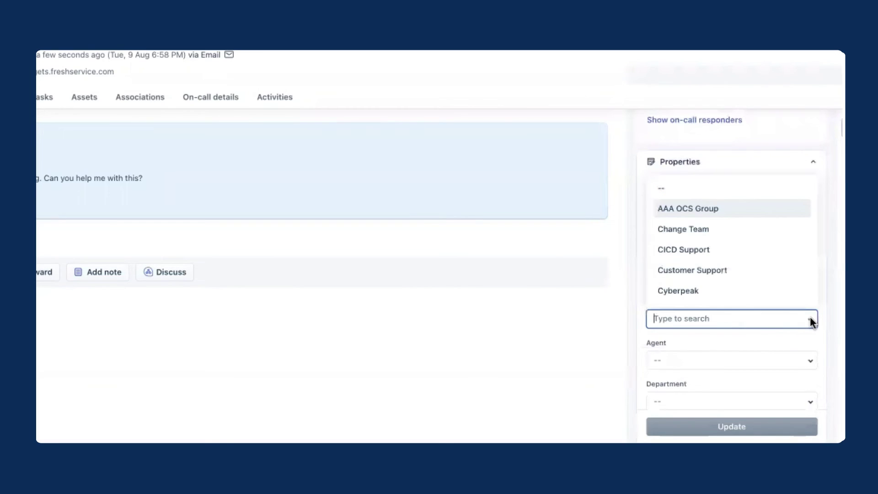
{"action": "scroll", "coordinate": [739, 289], "scroll_direction": "down", "scroll_amount": 2}
{"action": "scroll", "coordinate": [739, 290], "scroll_direction": "down", "scroll_amount": 1}
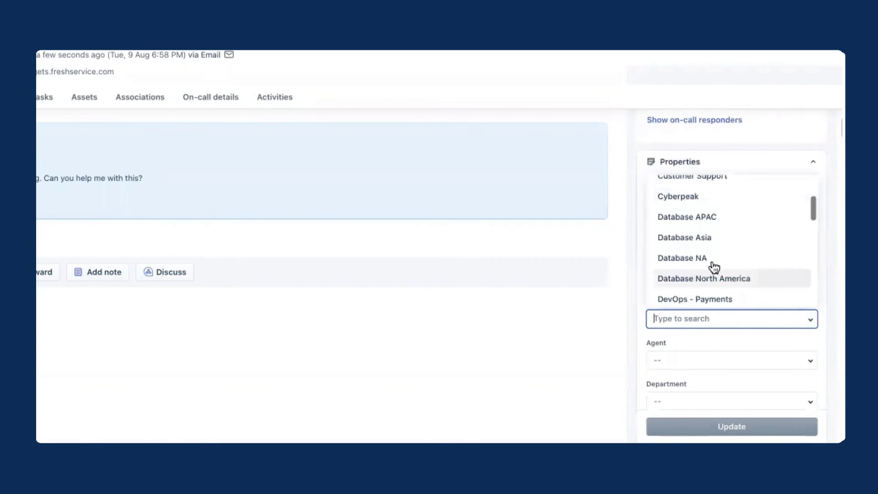
{"action": "left_click", "coordinate": [698, 264]}
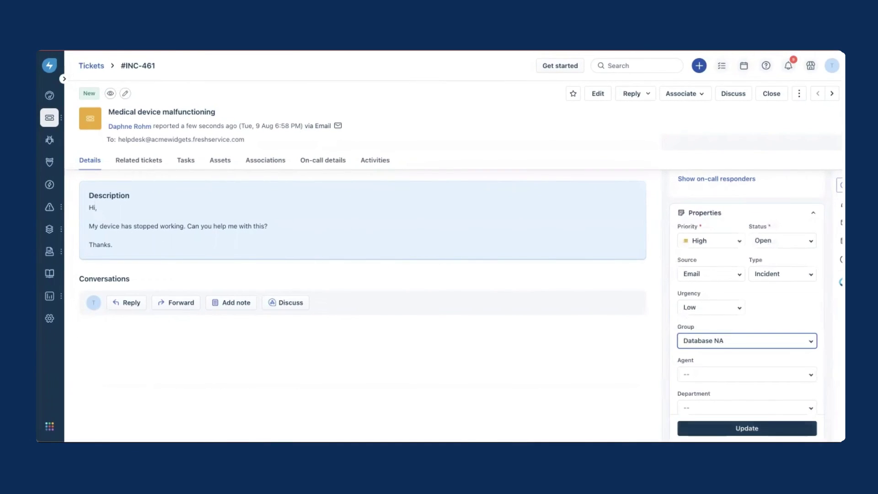
{"action": "scroll", "coordinate": [746, 340], "scroll_direction": "down", "scroll_amount": 1}
{"action": "left_click", "coordinate": [747, 428]}
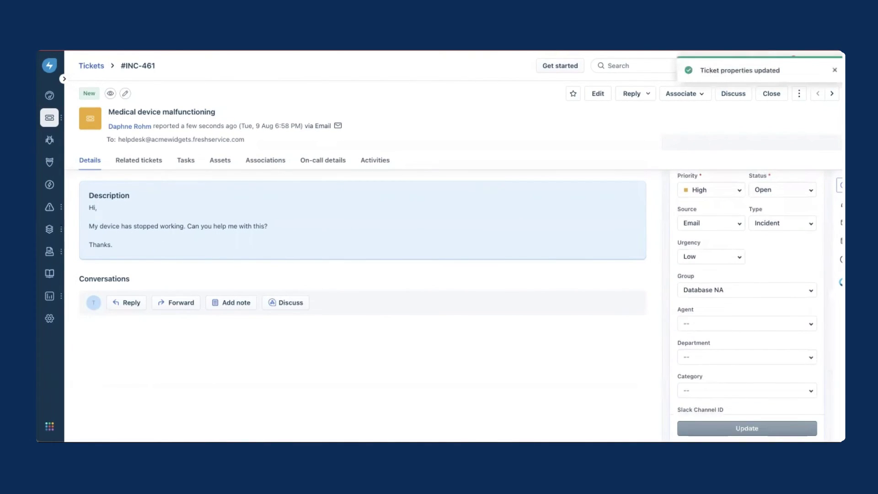